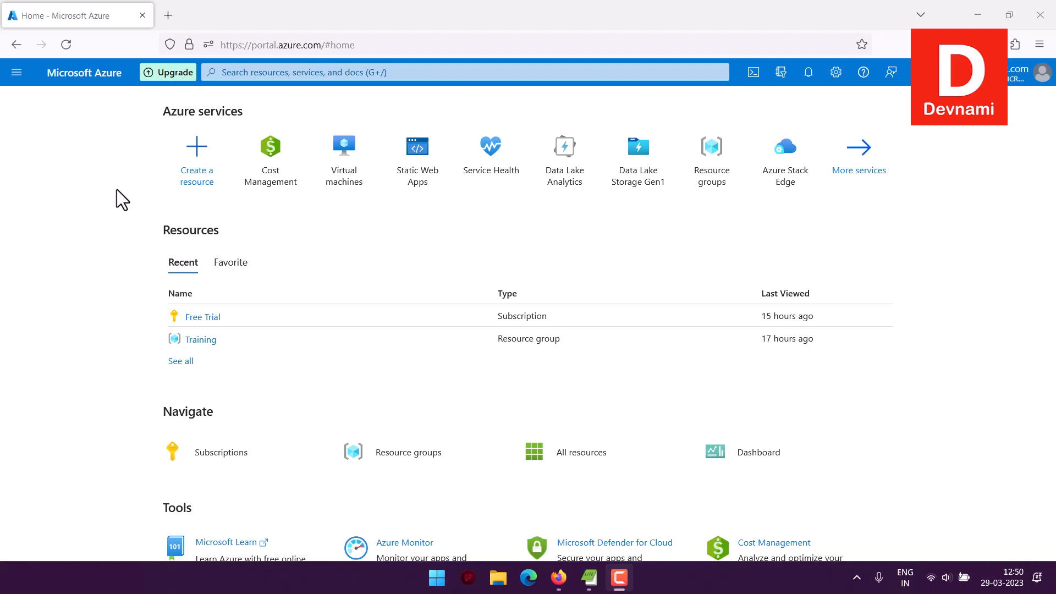
# - Start creating a new Azure virtual machine from the Virtual machines service in the Compute category
pyautogui.click(16, 72)
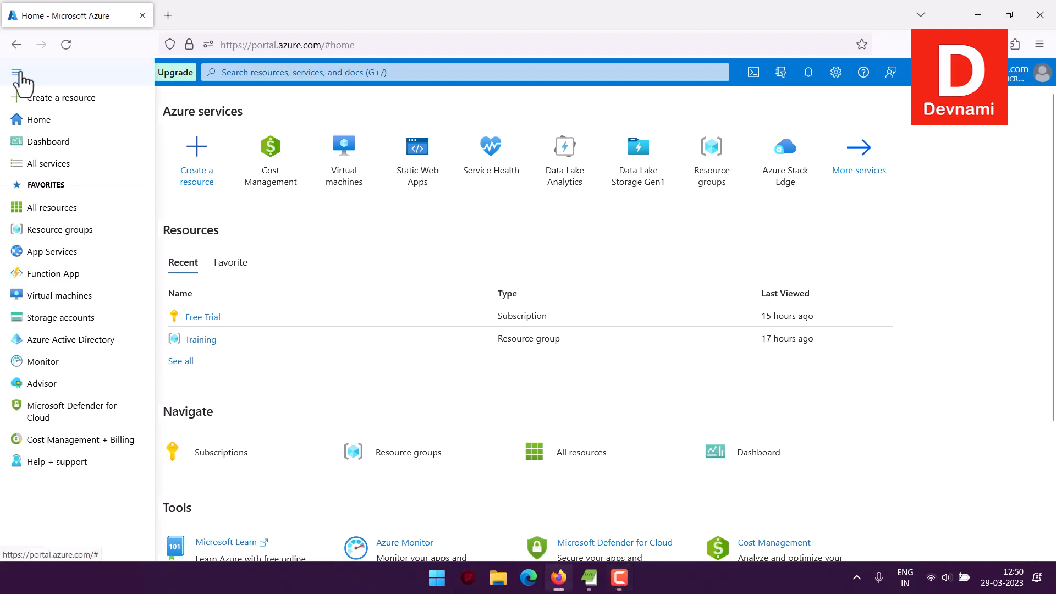
pyautogui.click(50, 160)
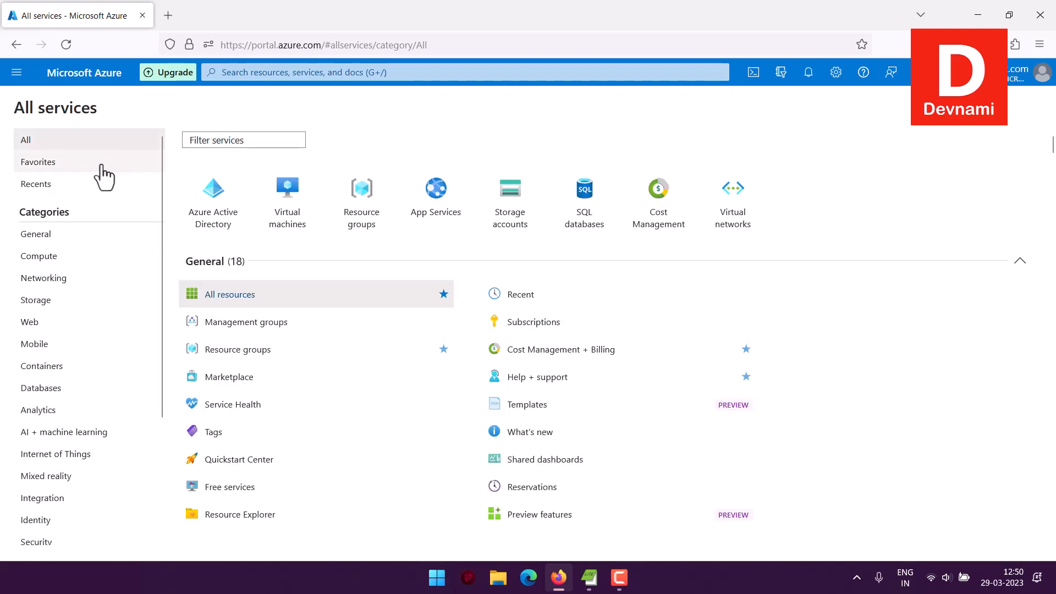
pyautogui.click(42, 257)
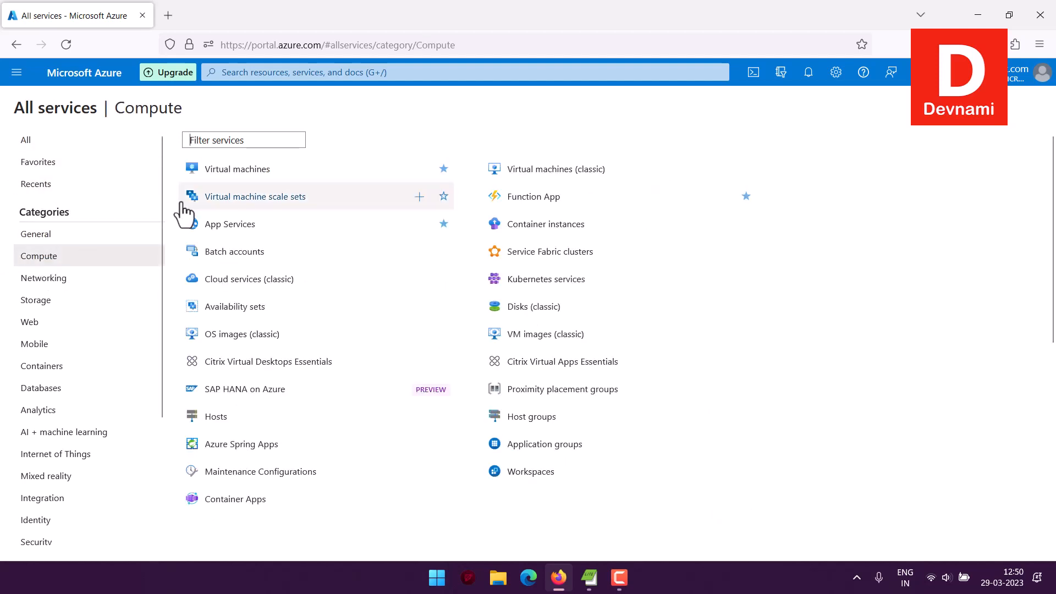
pyautogui.click(248, 170)
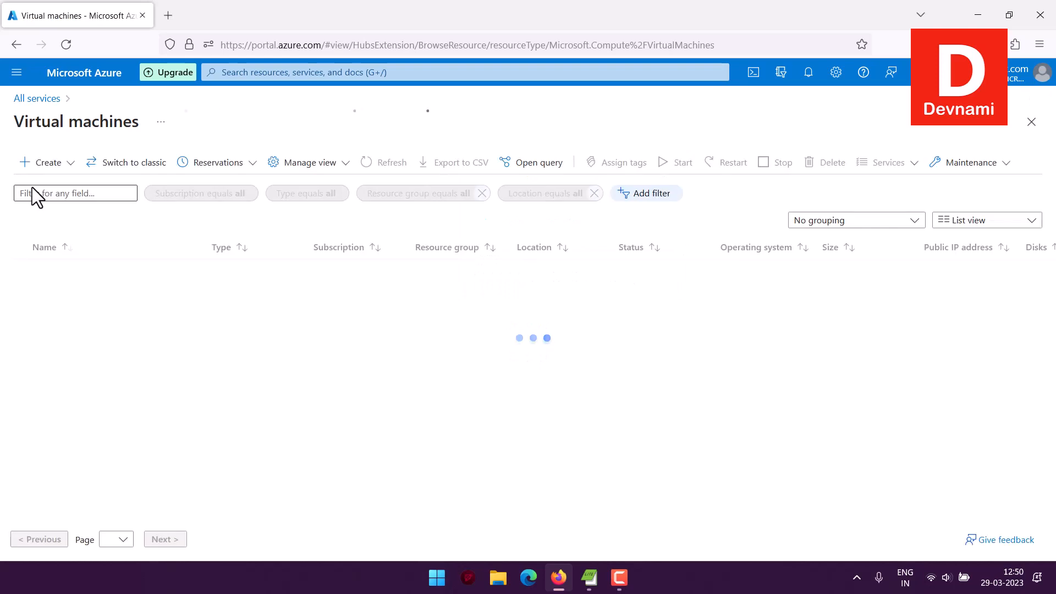
pyautogui.click(70, 165)
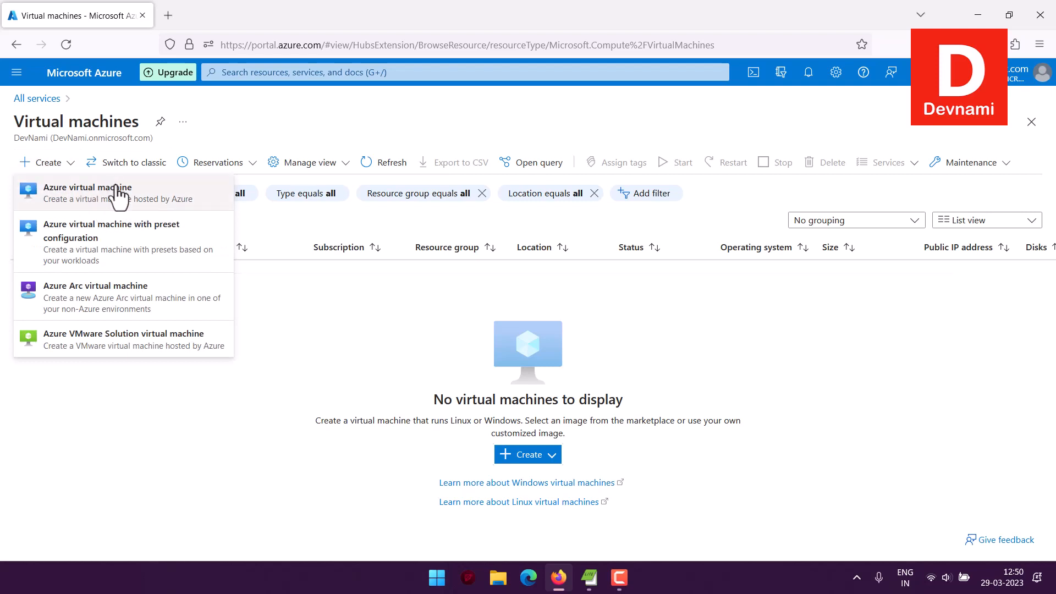
pyautogui.click(116, 189)
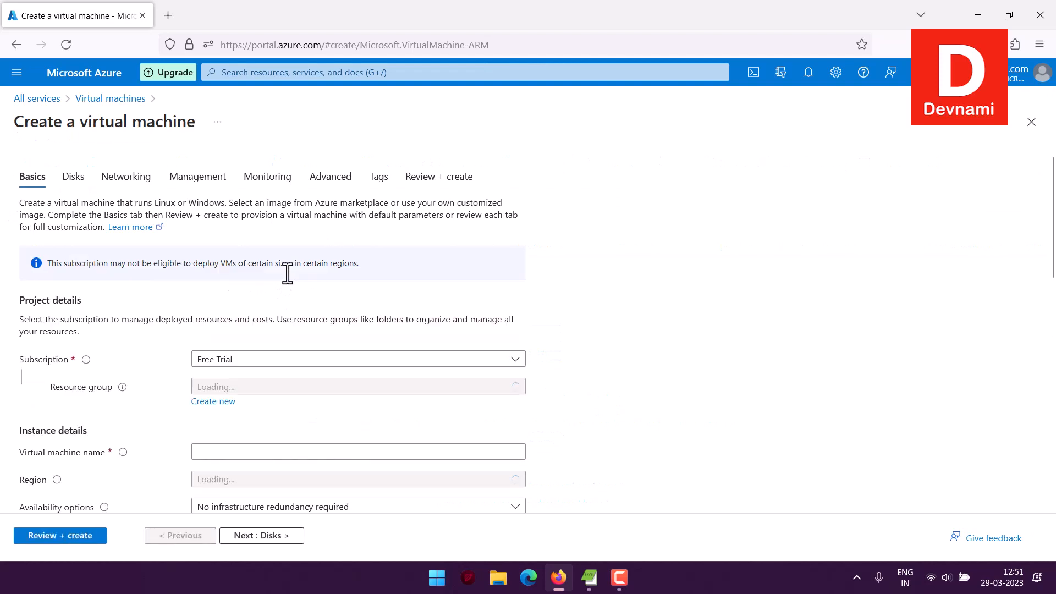
# - Select the Free Trial subscription and the existing Training resource group for the virtual machine
pyautogui.scroll(-2, 637, 304)
pyautogui.scroll(-1, 638, 303)
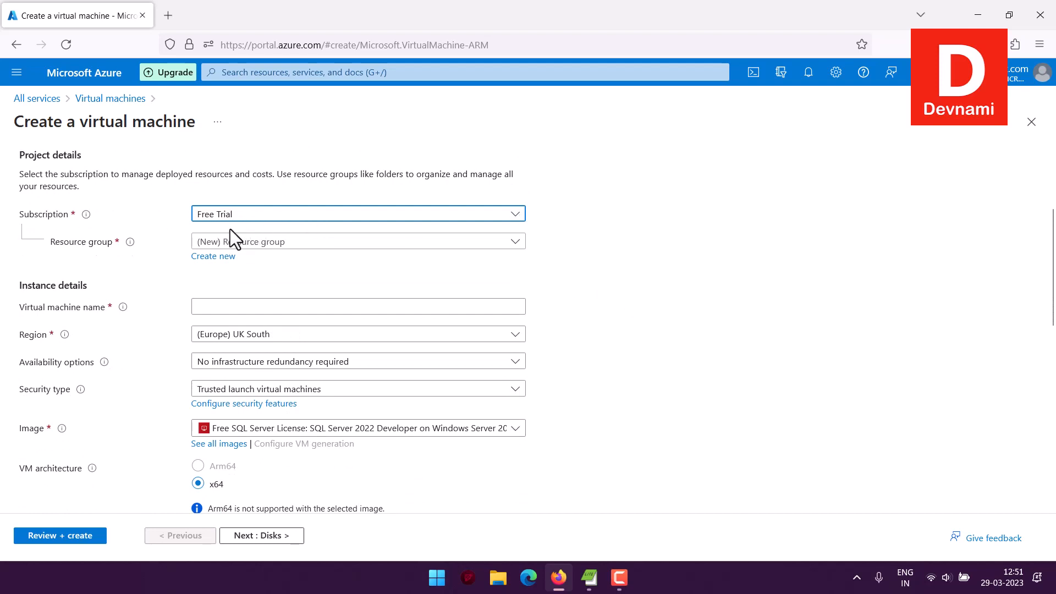
pyautogui.click(241, 215)
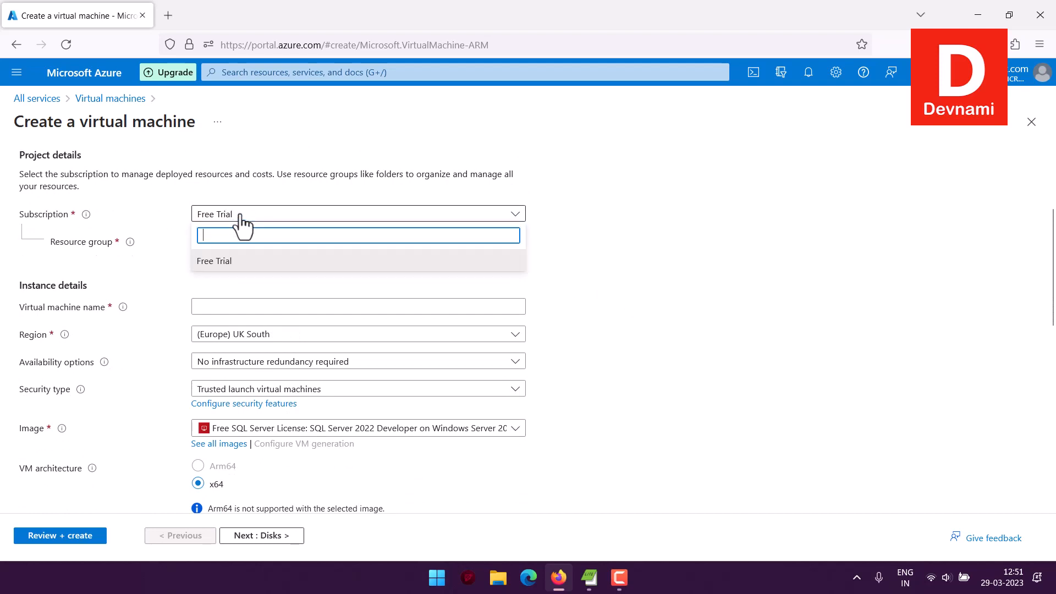
pyautogui.click(236, 261)
pyautogui.click(270, 242)
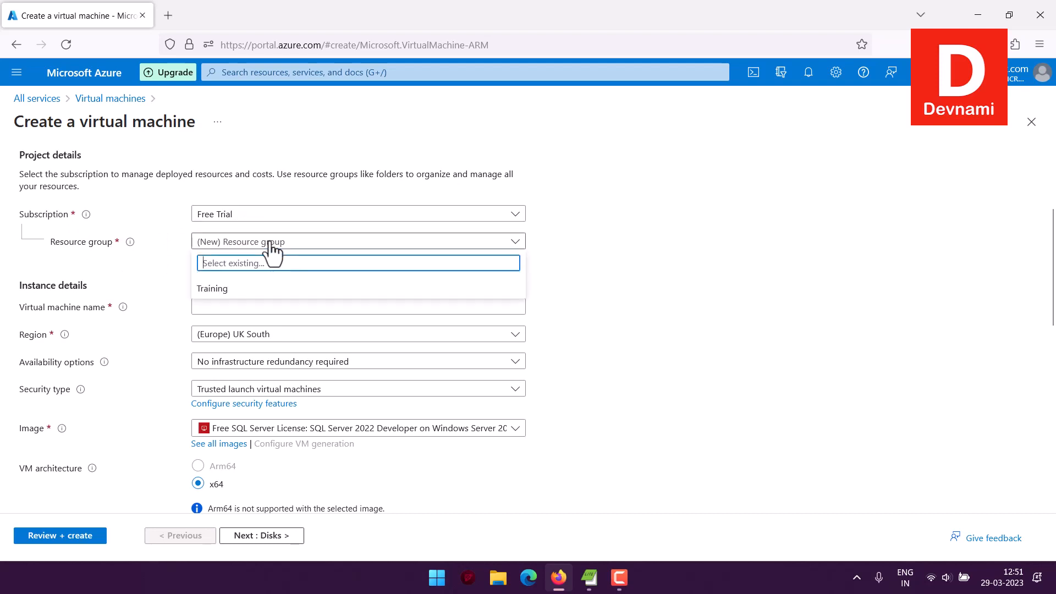
pyautogui.click(223, 291)
# - Name the virtual machine nginxdev
pyautogui.scroll(-2, 226, 285)
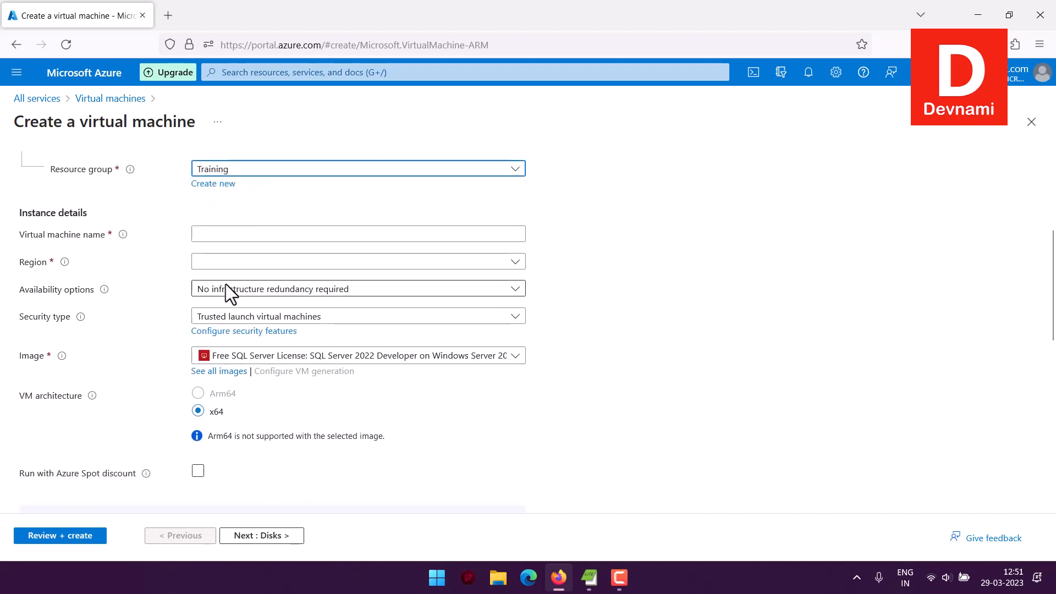
pyautogui.click(208, 236)
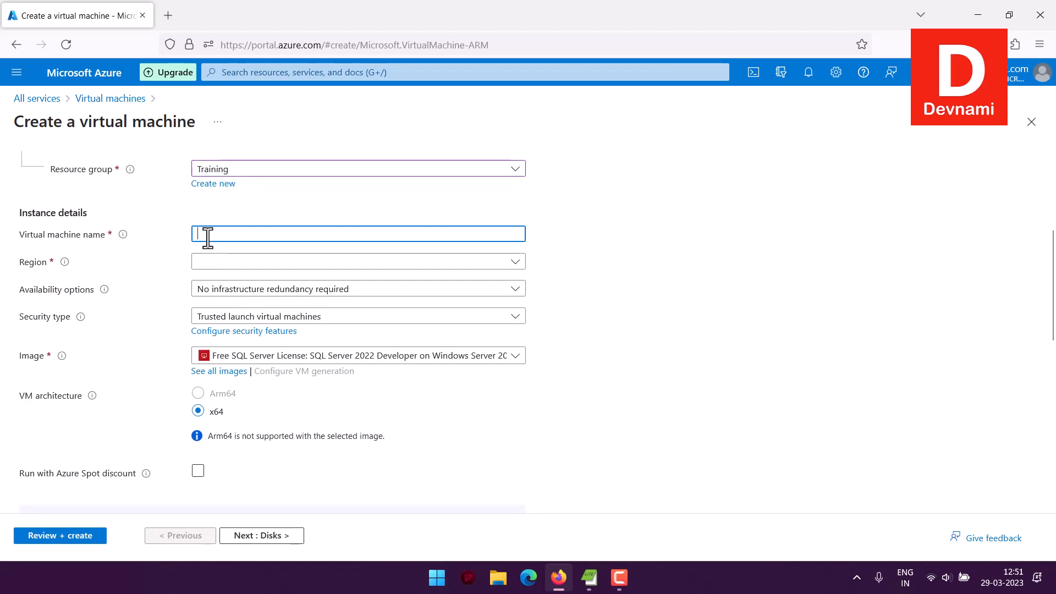
pyautogui.write('nginxdev')
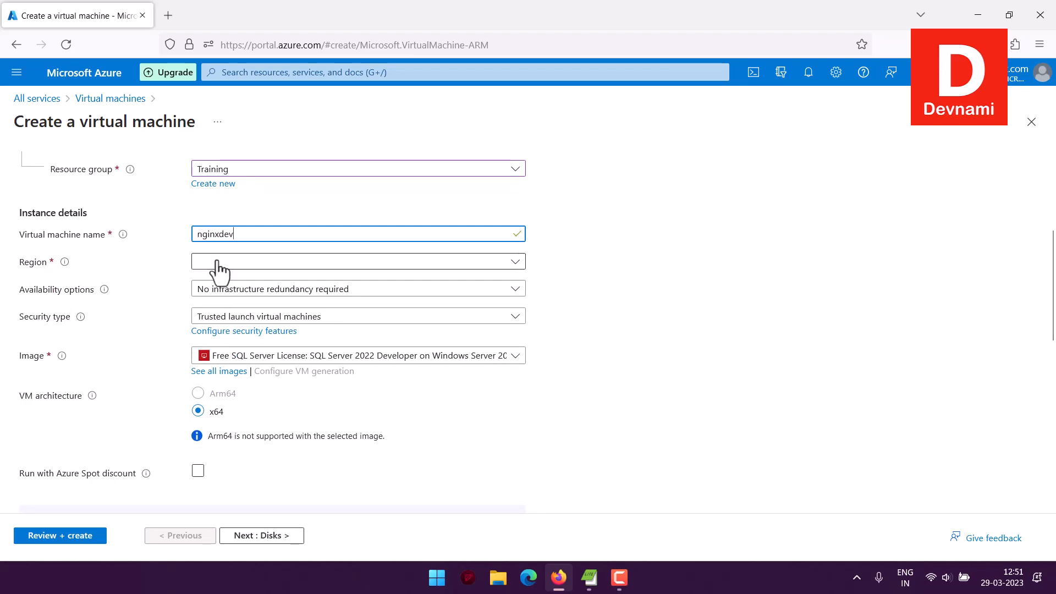
# - Set the virtual machine's region to (US) East US
pyautogui.click(218, 263)
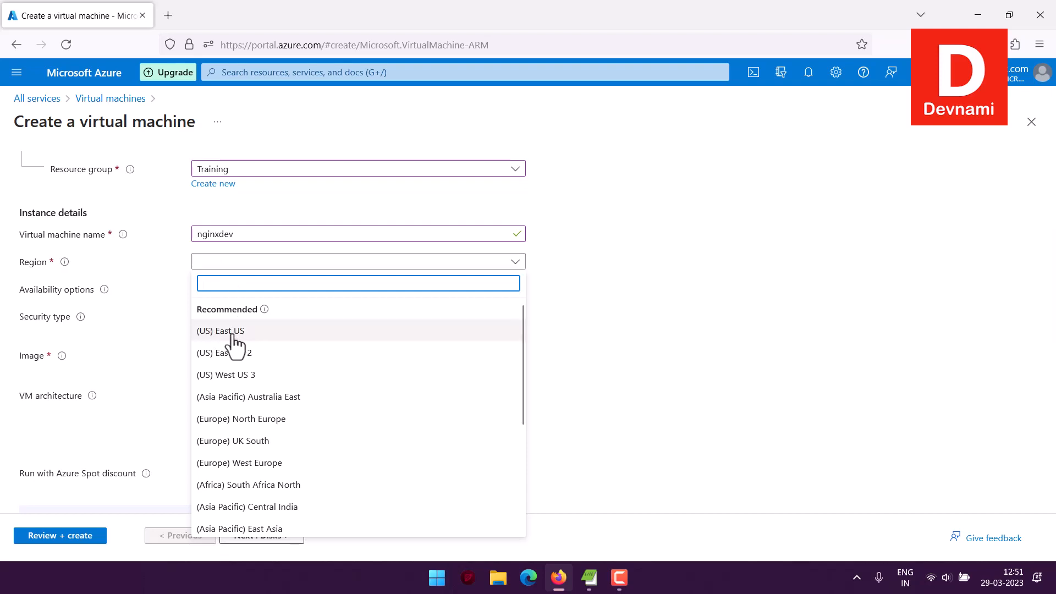
pyautogui.scroll(-3, 307, 348)
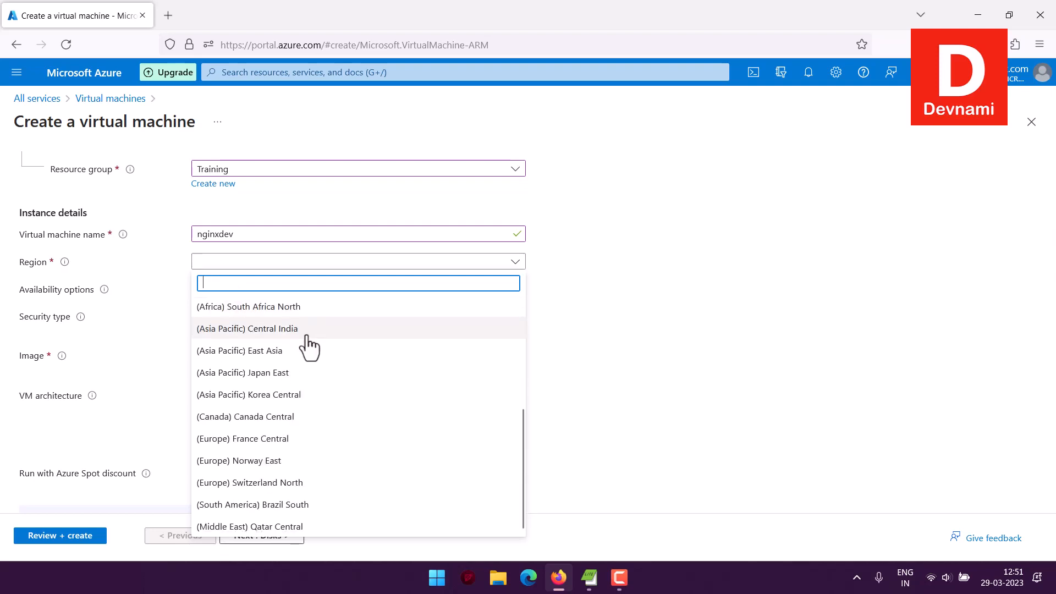
pyautogui.scroll(1, 310, 347)
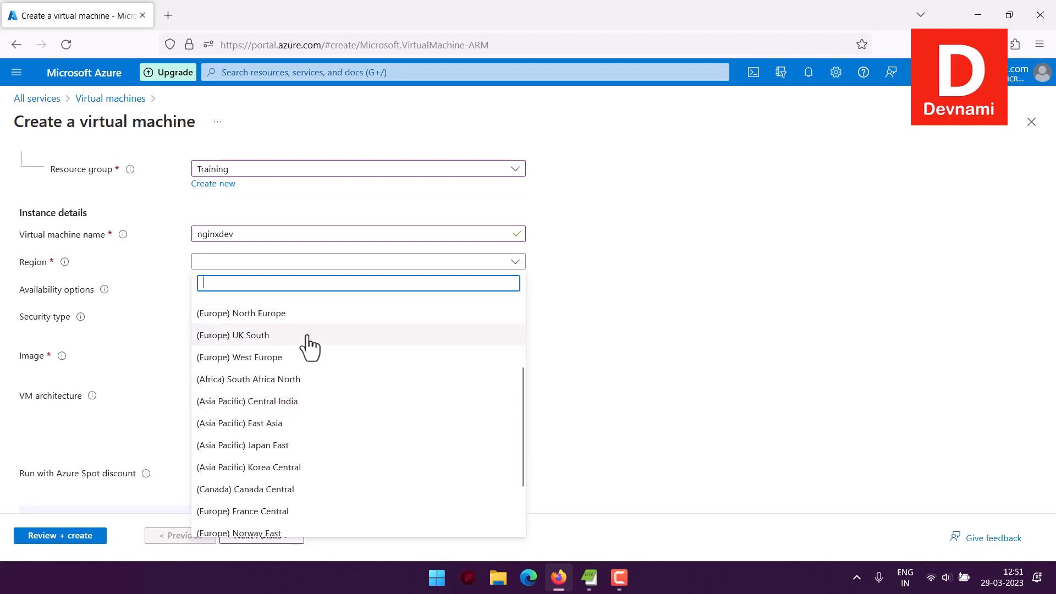
pyautogui.scroll(3, 308, 344)
pyautogui.click(216, 333)
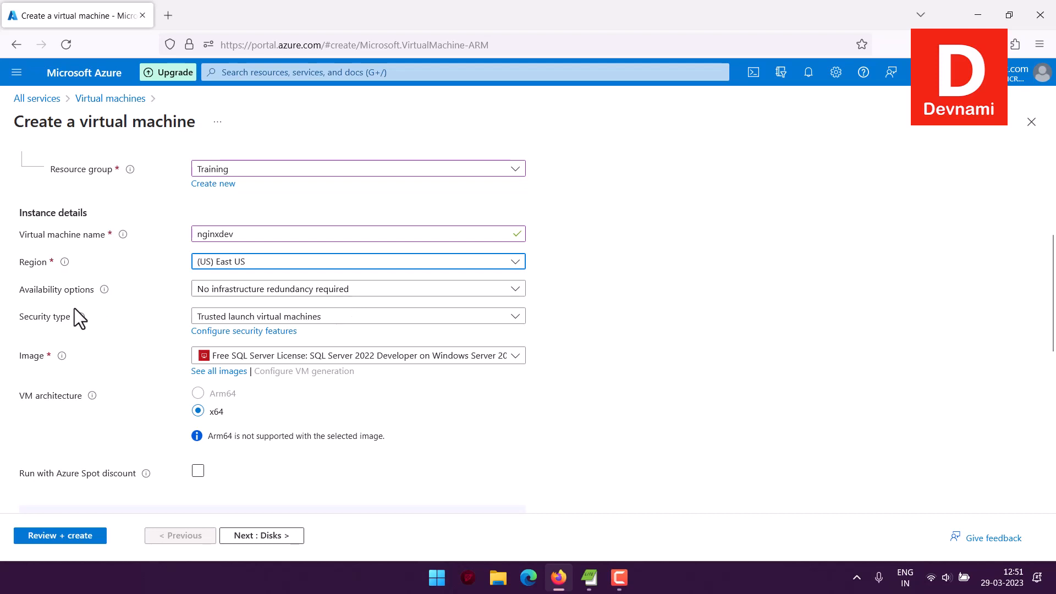
# - Set the security type to Standard and choose the Ubuntu Server 22.04 LTS - x64 Gen 2 image from the marketplace
pyautogui.click(212, 323)
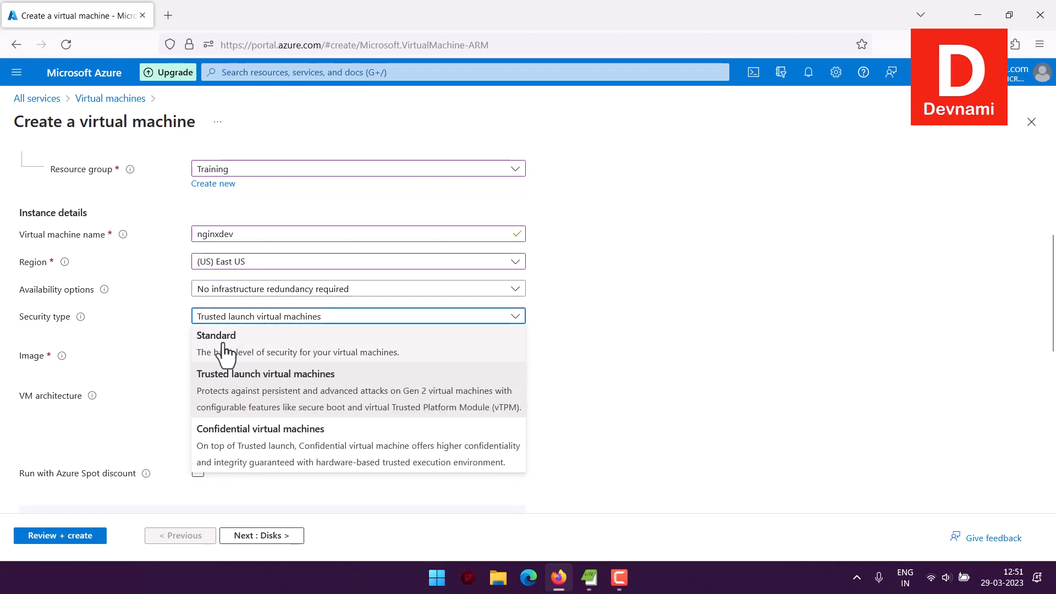
pyautogui.click(199, 345)
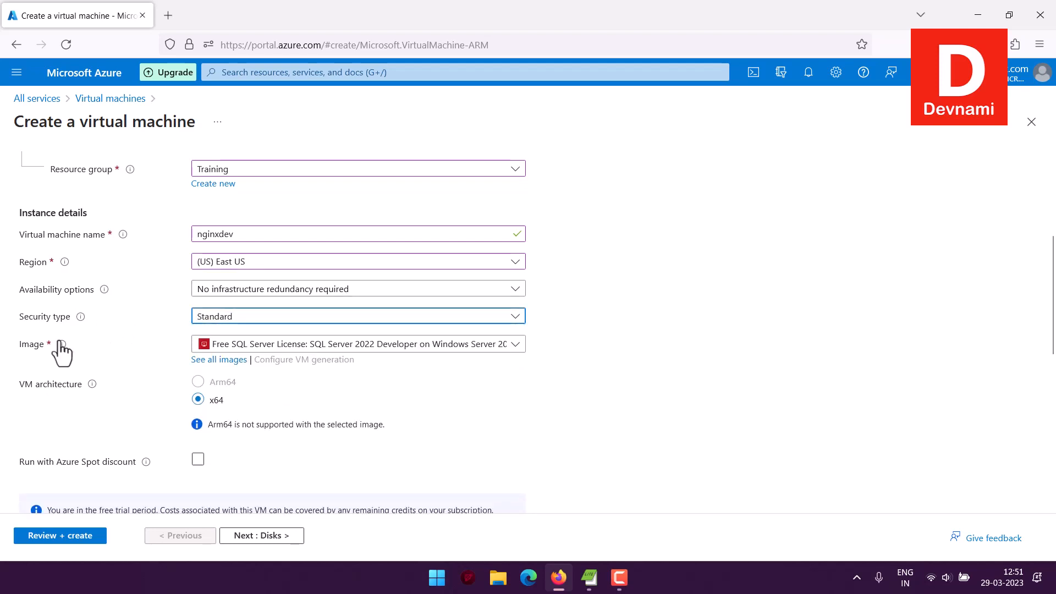
pyautogui.click(309, 349)
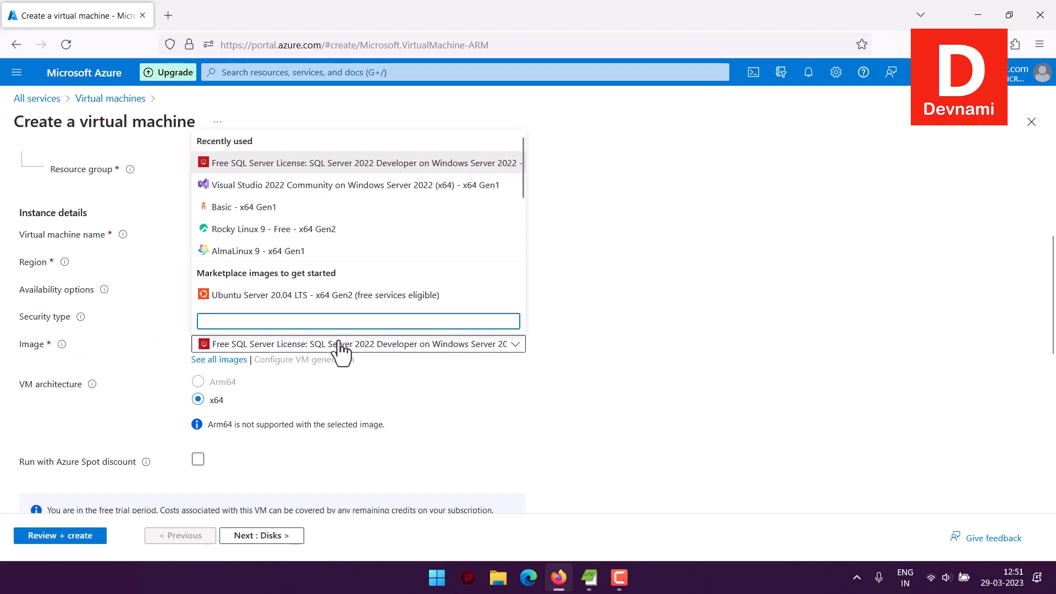
pyautogui.scroll(-3, 442, 240)
pyautogui.scroll(-3, 442, 234)
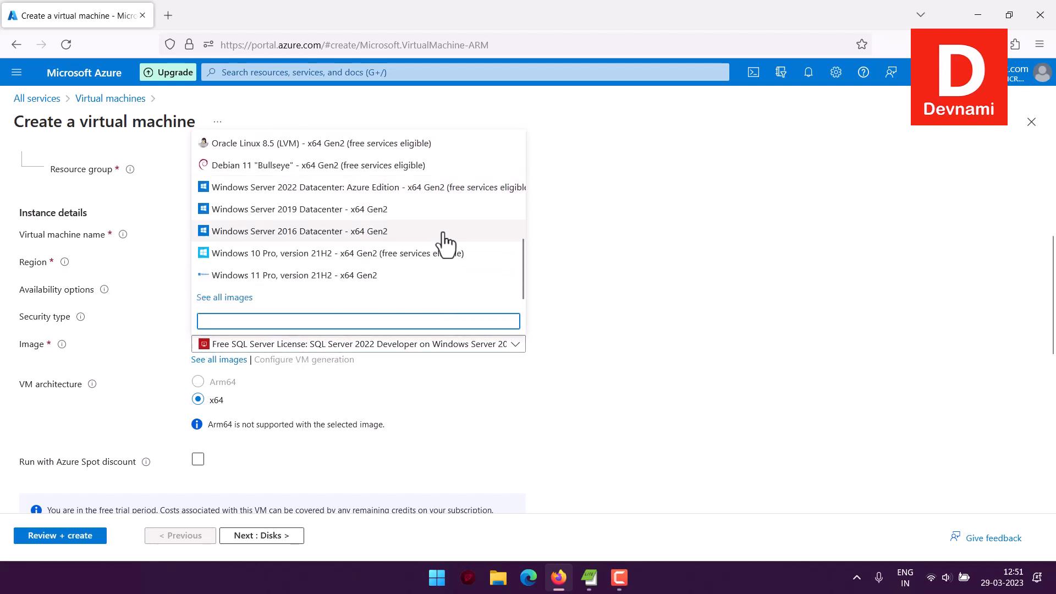
pyautogui.click(10, 282)
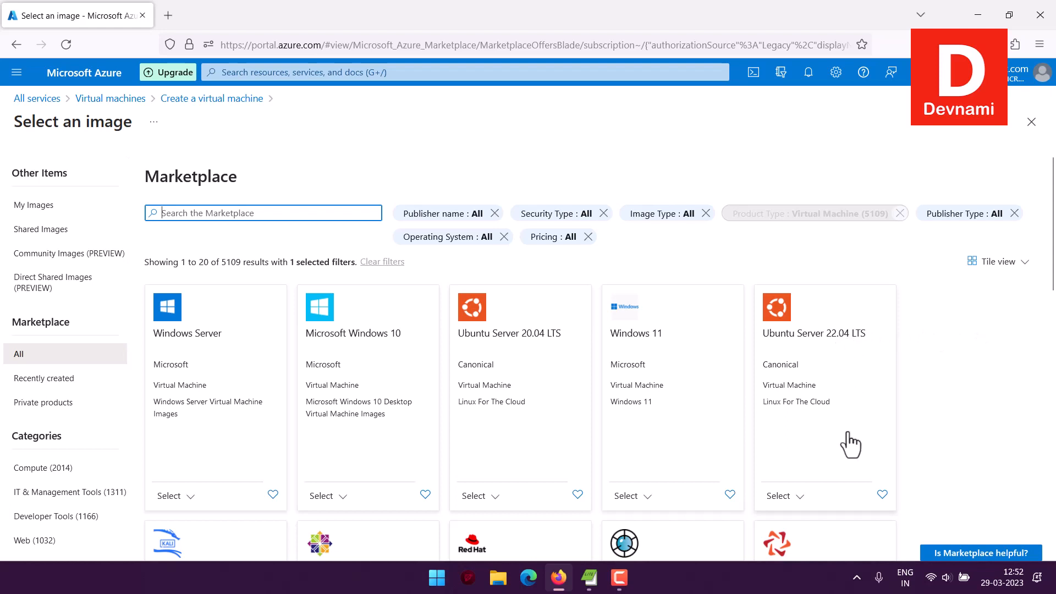
pyautogui.click(798, 497)
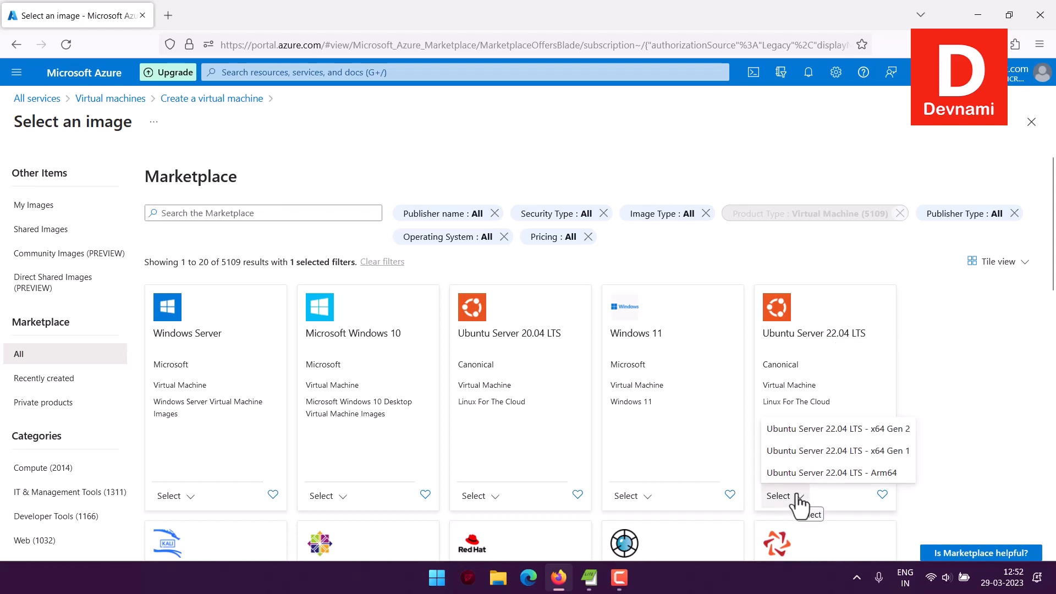
pyautogui.click(828, 430)
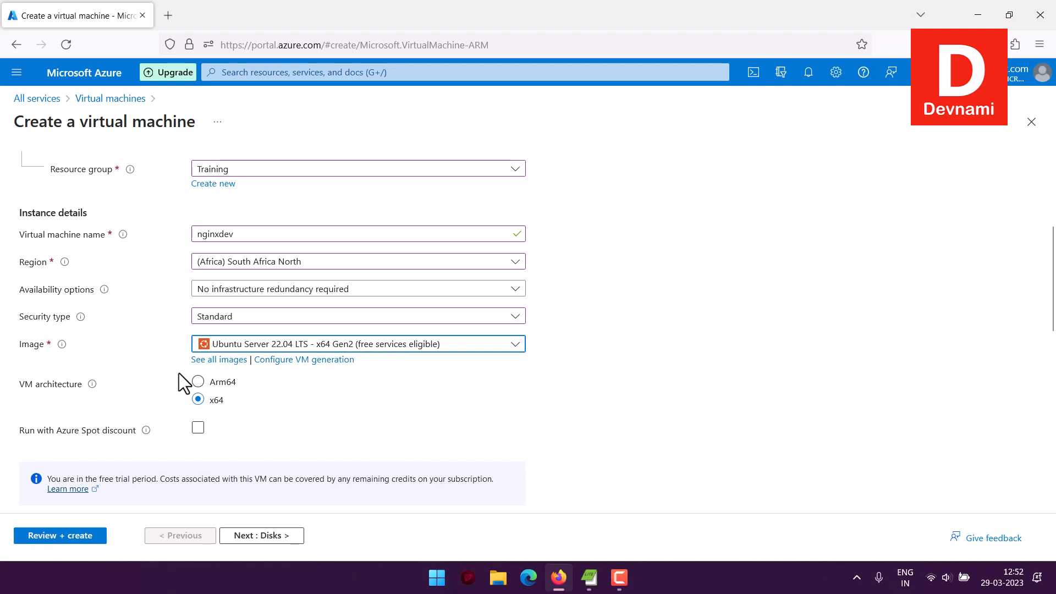
# - Set the virtual machine size to Standard_B1s with 1 vcpu and 1 GiB memory
pyautogui.scroll(-4, 179, 373)
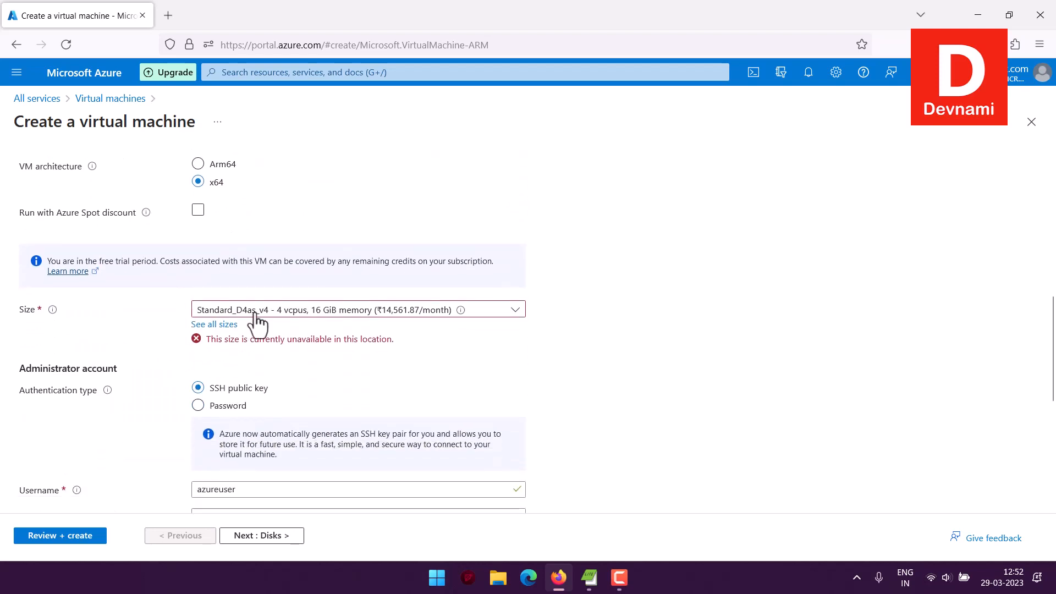
pyautogui.click(288, 312)
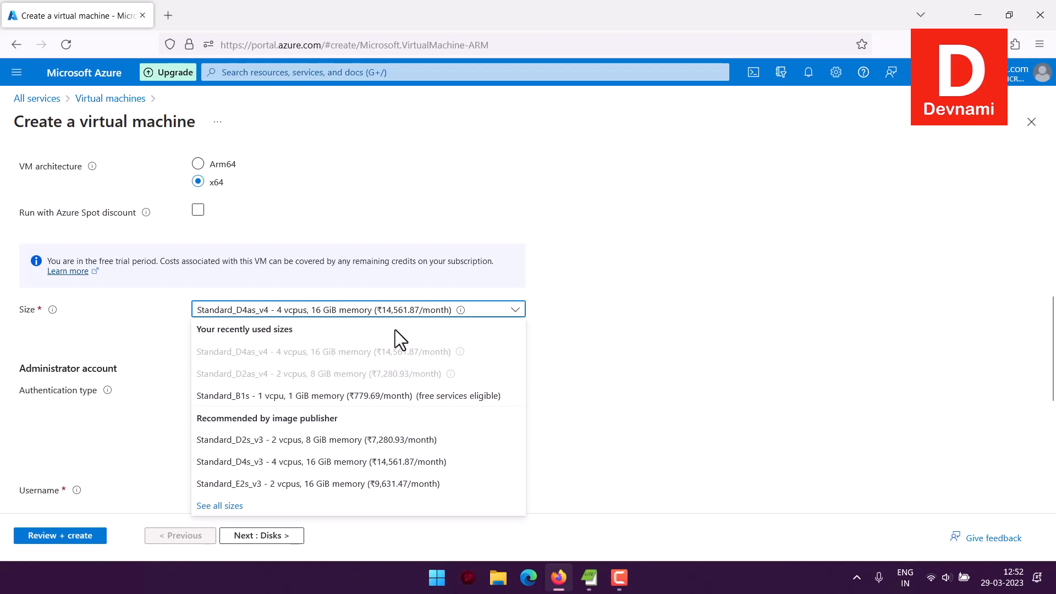
pyautogui.click(348, 401)
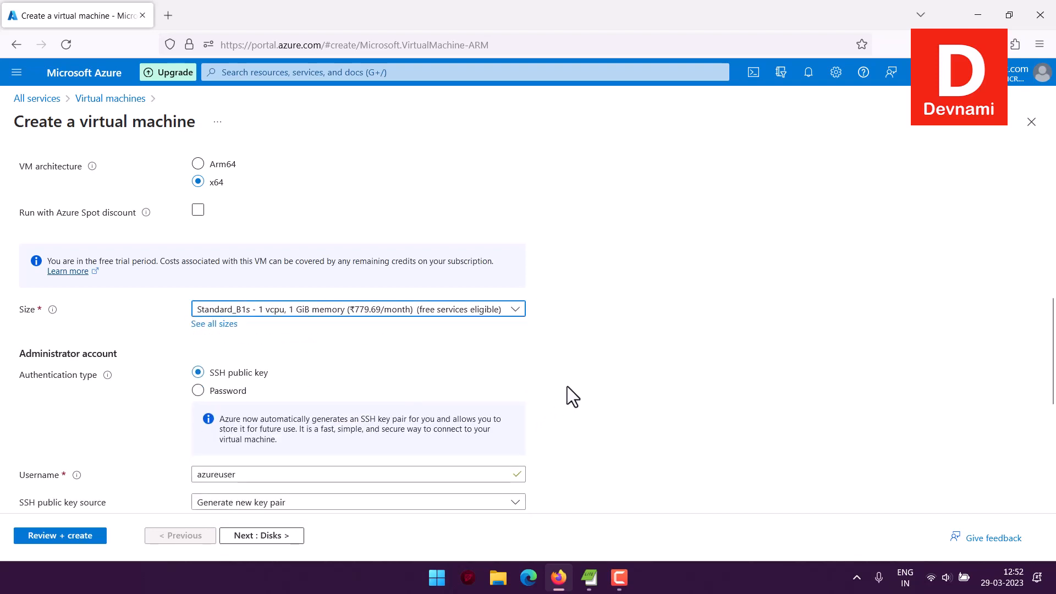
pyautogui.scroll(-3, 567, 386)
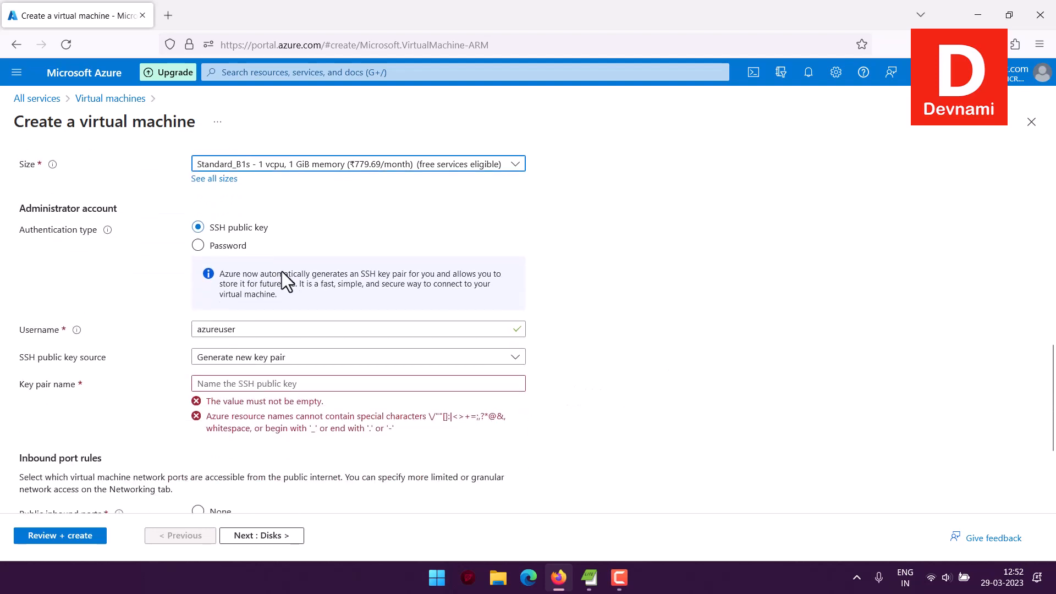
pyautogui.click(243, 252)
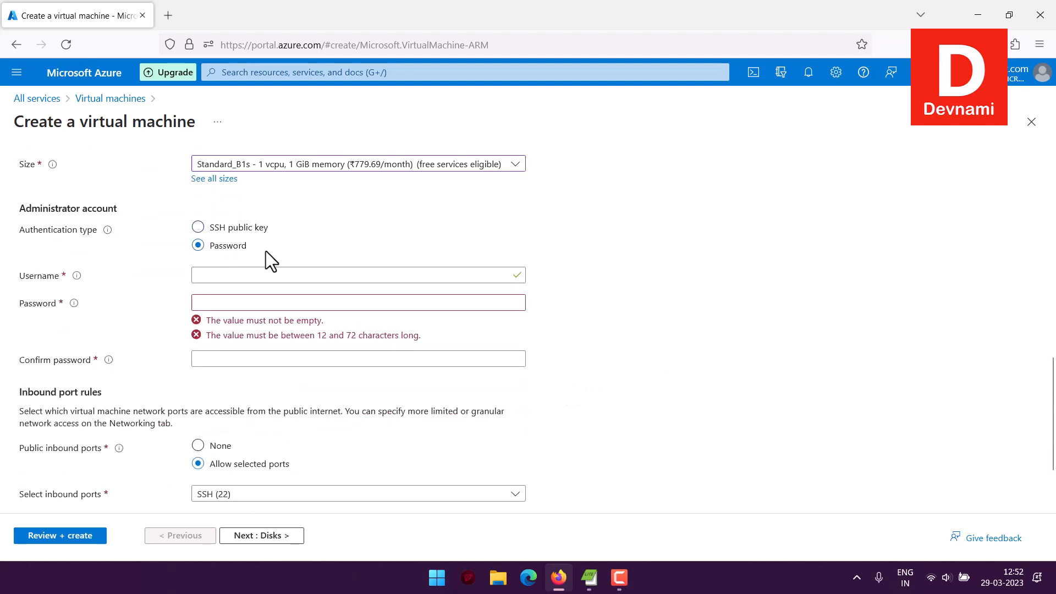
pyautogui.click(252, 278)
pyautogui.click(234, 305)
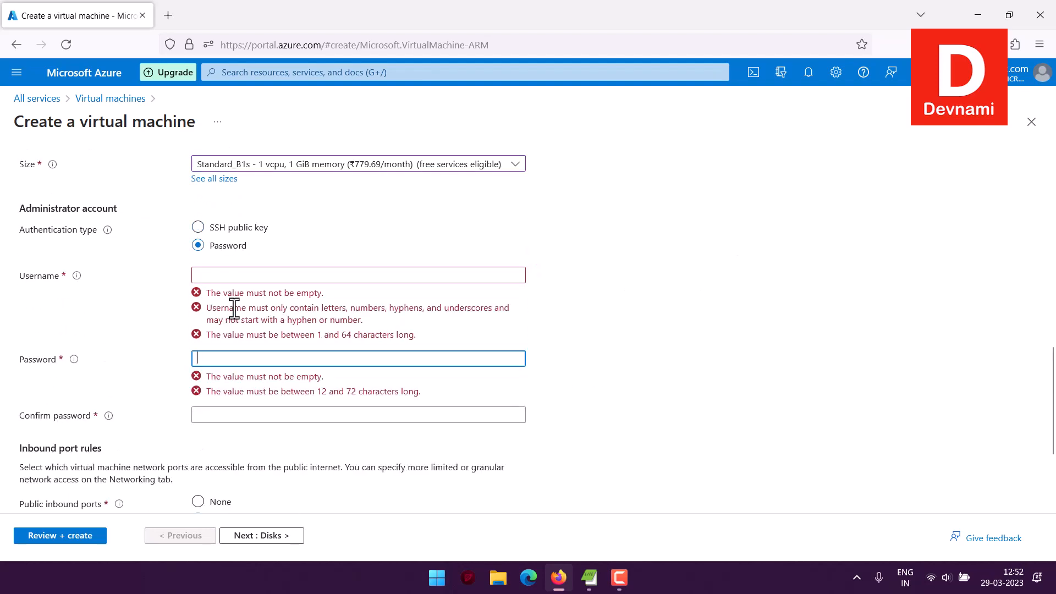
pyautogui.click(198, 227)
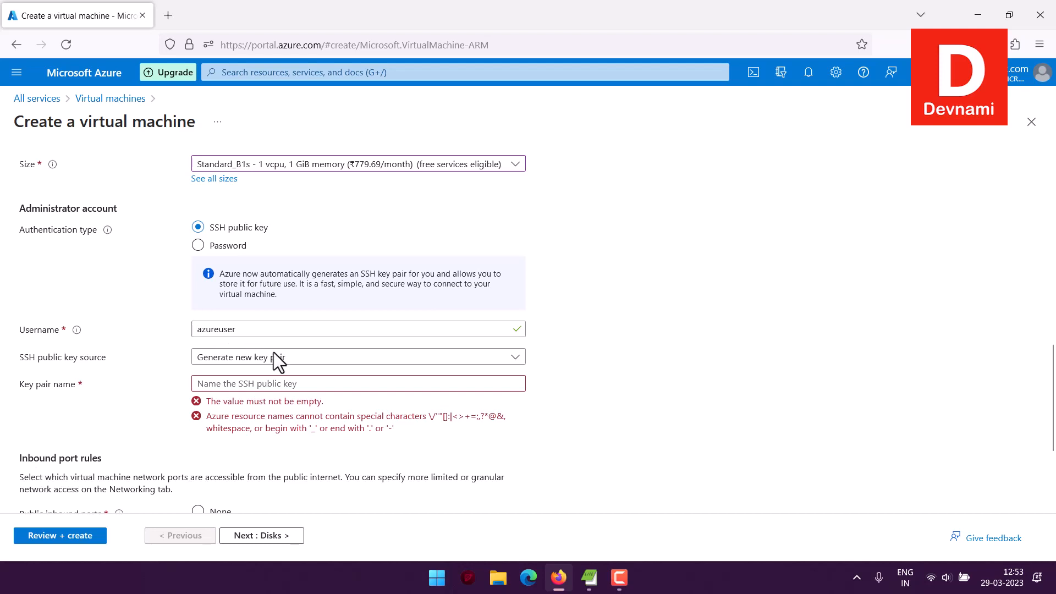
# - Keep generating a new key pair as the SSH public key source and name the key pair nginxazure
pyautogui.click(245, 384)
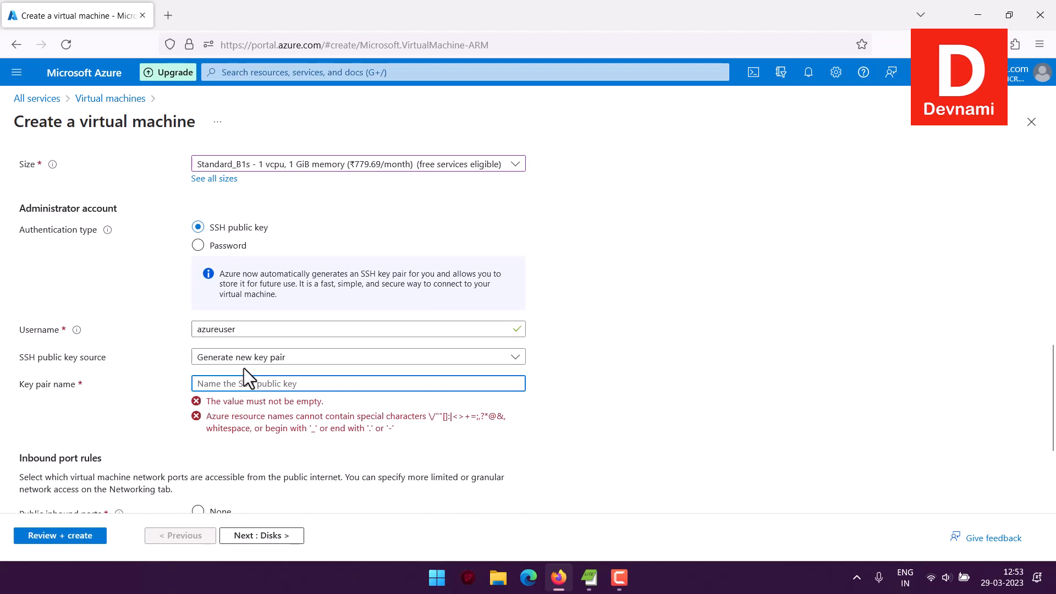
pyautogui.click(246, 362)
pyautogui.click(245, 377)
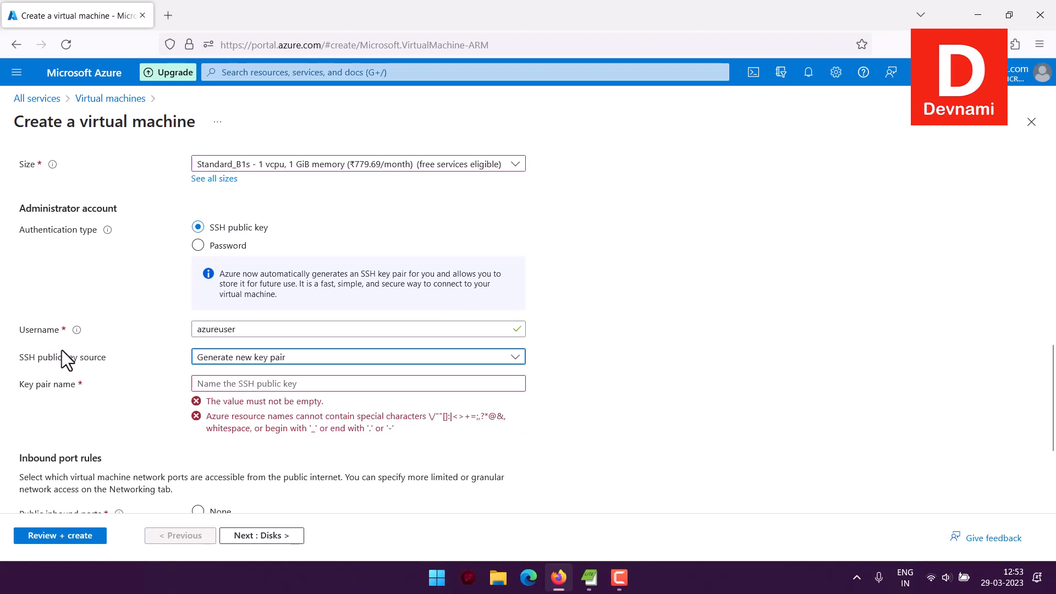
pyautogui.click(227, 383)
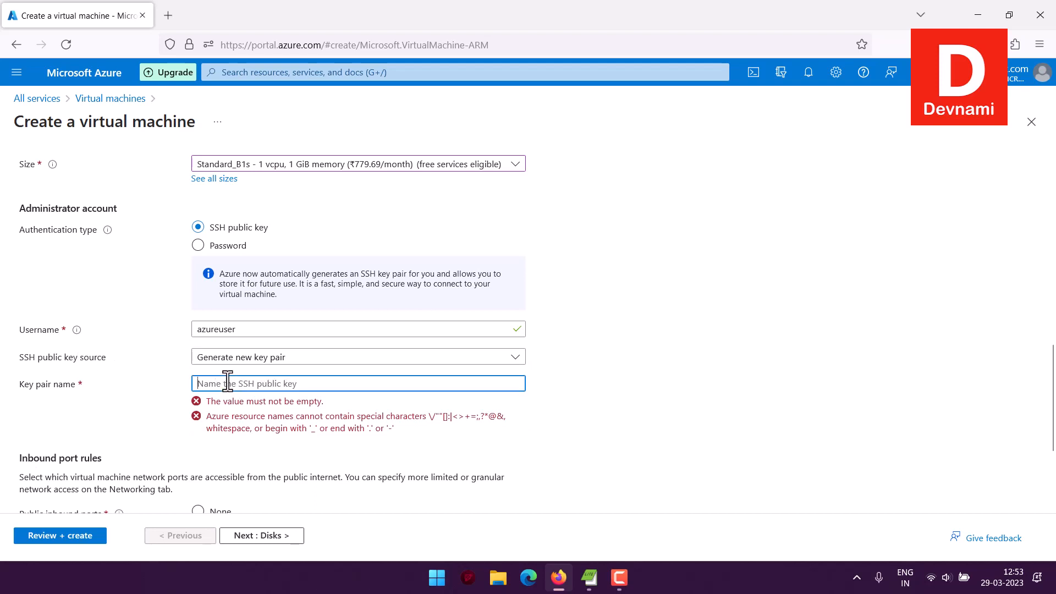
pyautogui.write('nginx')
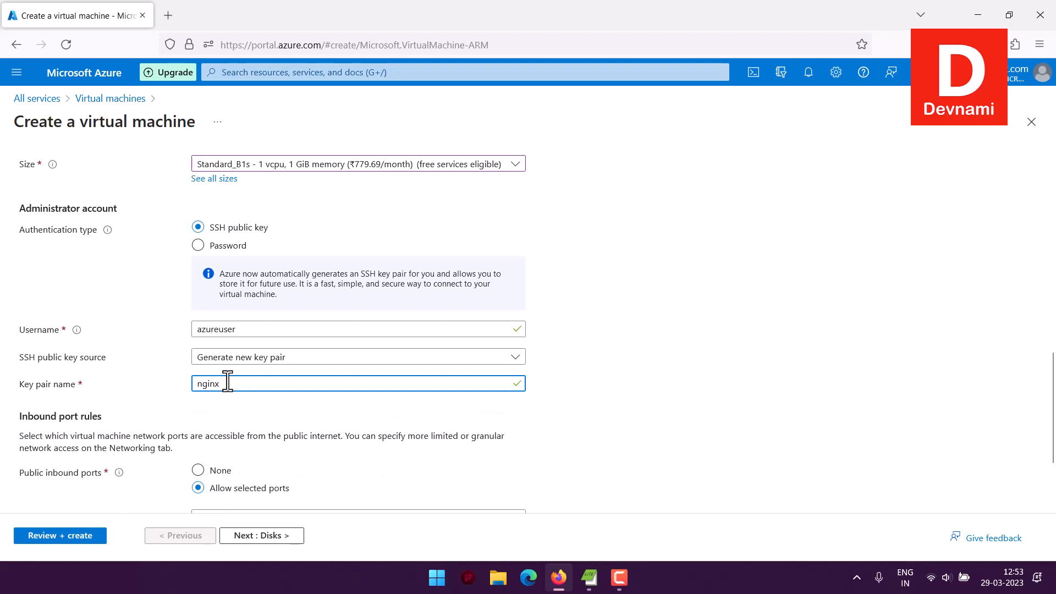
pyautogui.write('azure')
pyautogui.scroll(-3, 194, 388)
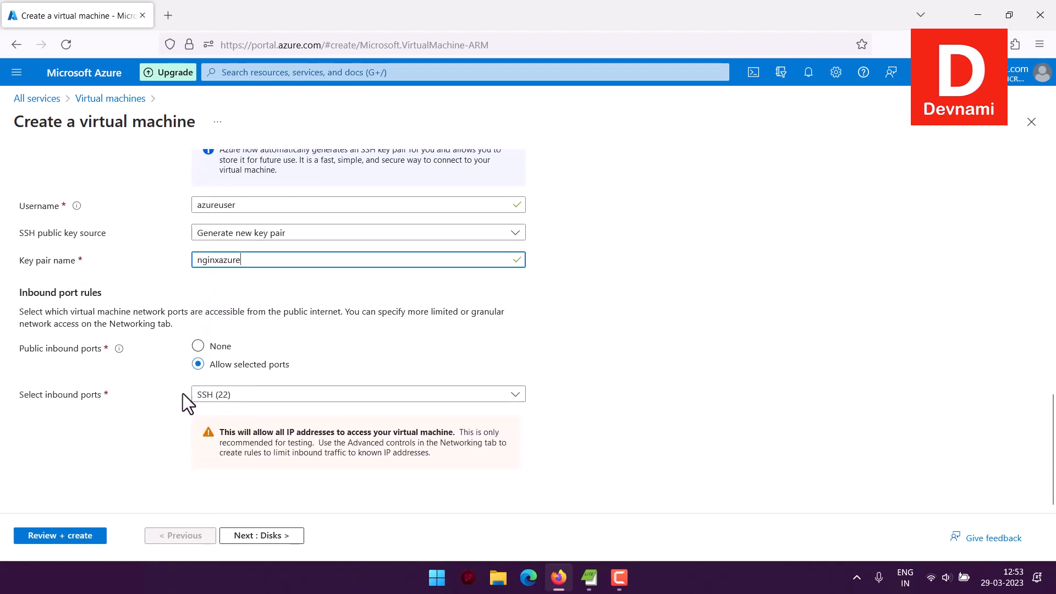
# - Allow HTTP (80) and HTTPS (443) in addition to SSH (22) as public inbound ports, and check the basic settings
pyautogui.click(219, 396)
pyautogui.click(205, 415)
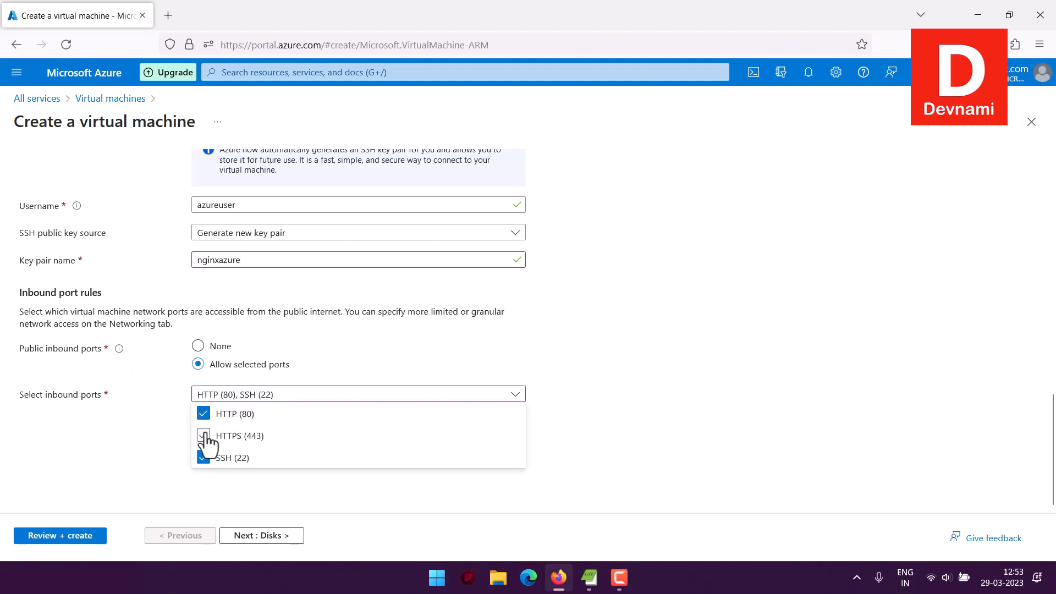
pyautogui.click(204, 436)
pyautogui.click(153, 422)
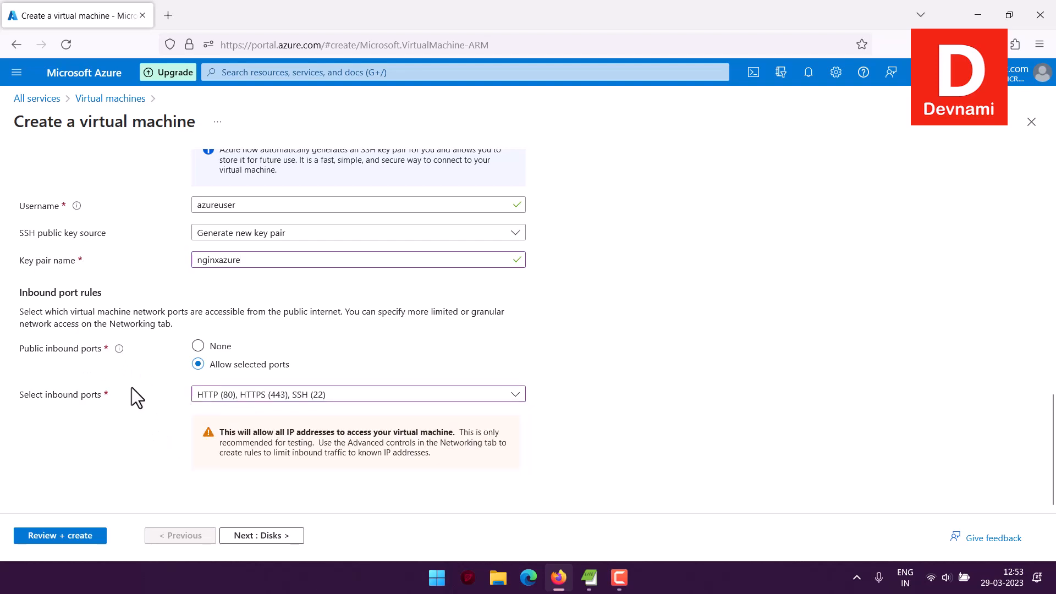
pyautogui.scroll(10, 132, 387)
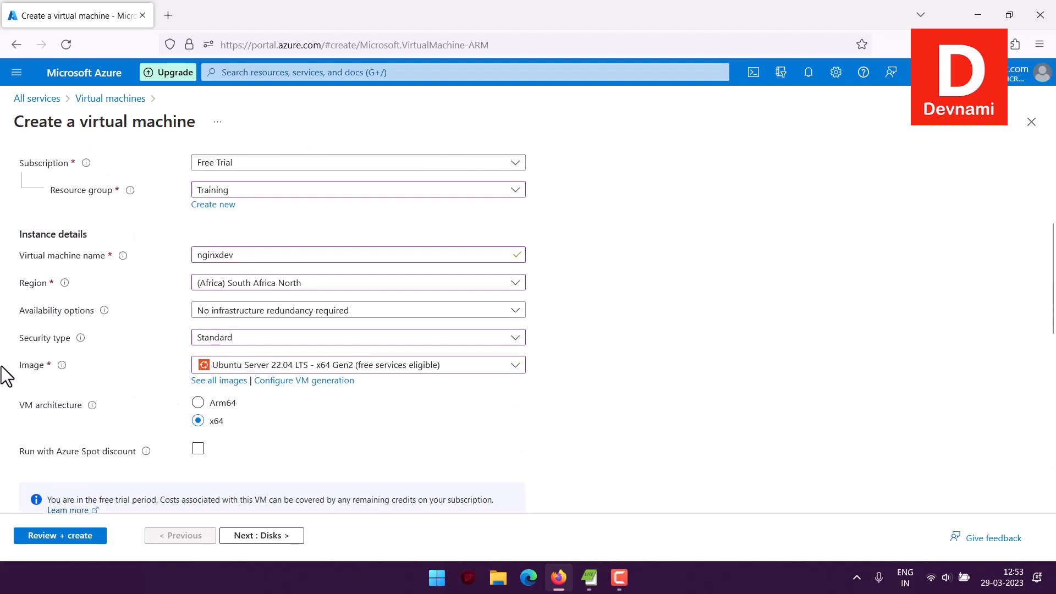
pyautogui.scroll(3, 6, 376)
pyautogui.scroll(-12, 6, 377)
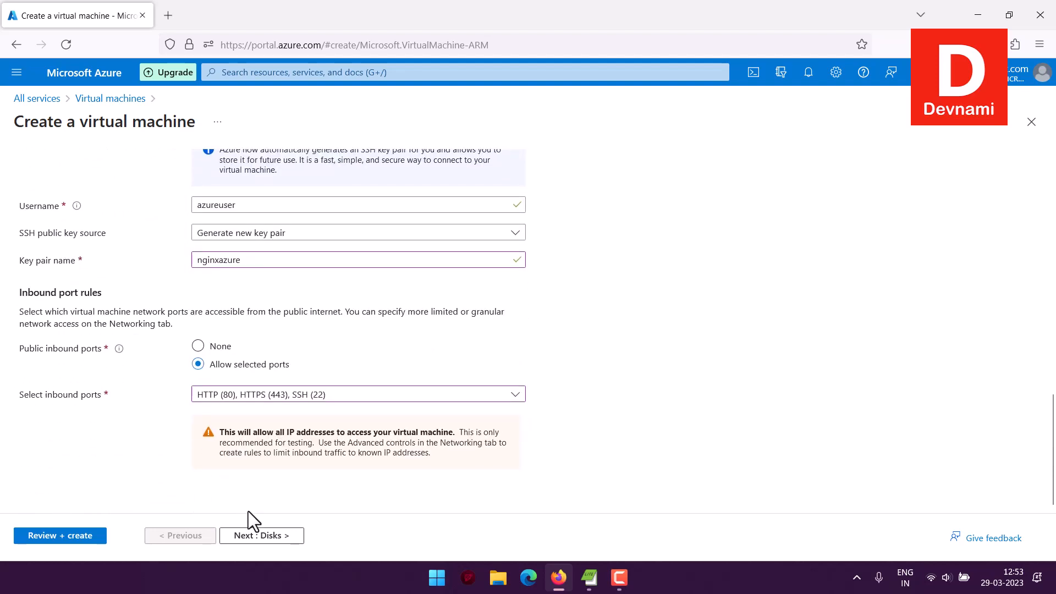
# - In the disk settings, keep the default OS disk size of 30 GiB and set the OS disk type to Standard HDD
pyautogui.click(253, 532)
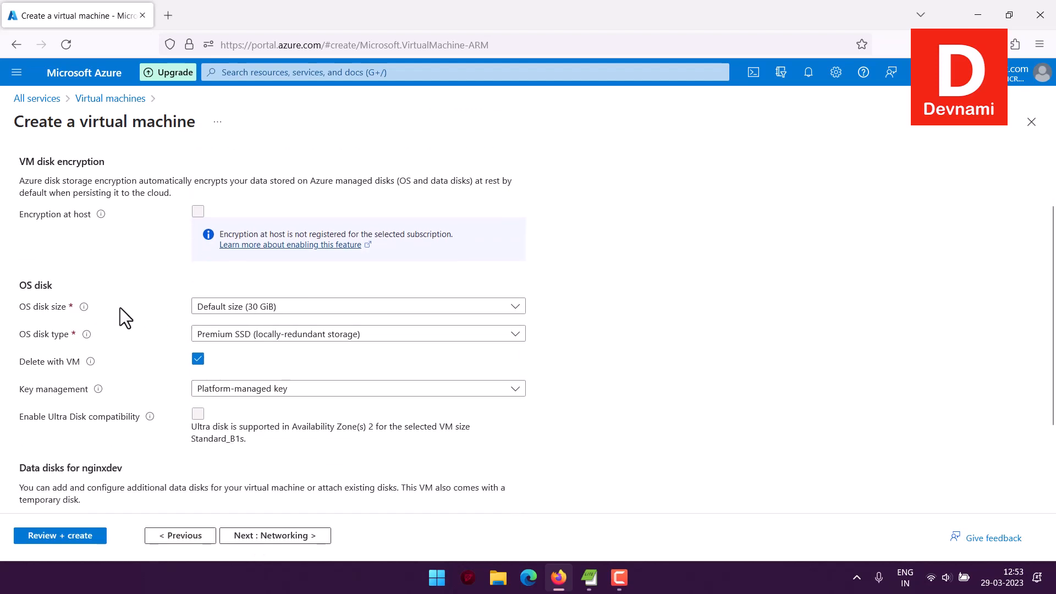
pyautogui.click(250, 309)
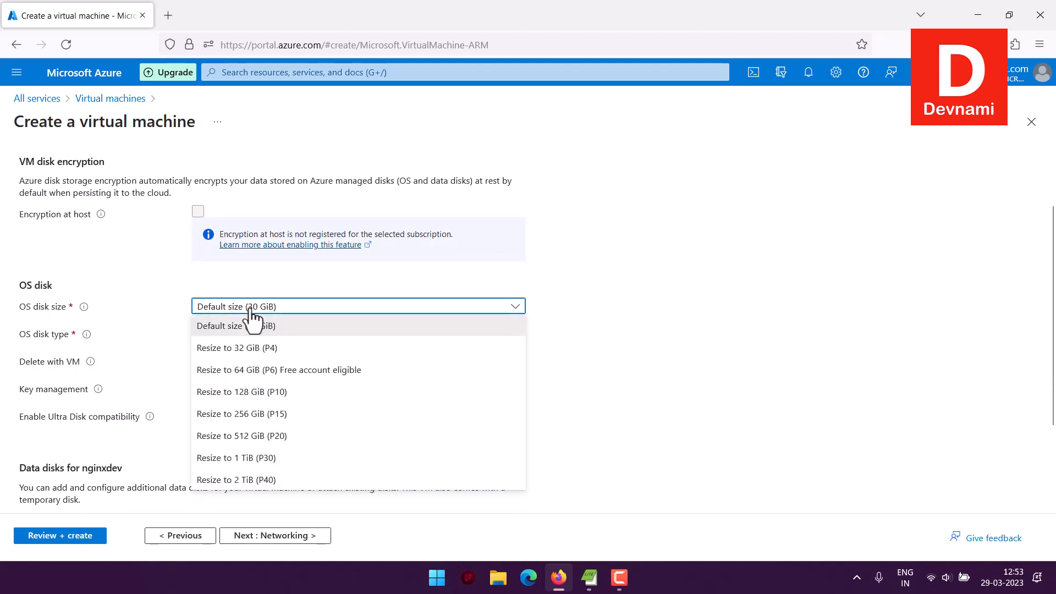
pyautogui.click(250, 316)
pyautogui.scroll(-1, 229, 269)
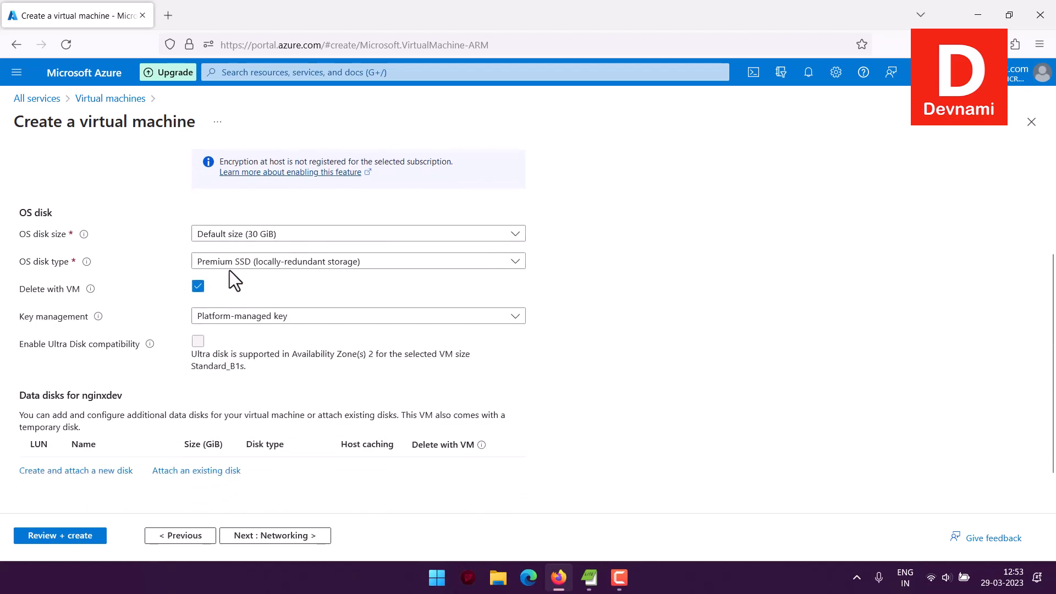
pyautogui.click(259, 262)
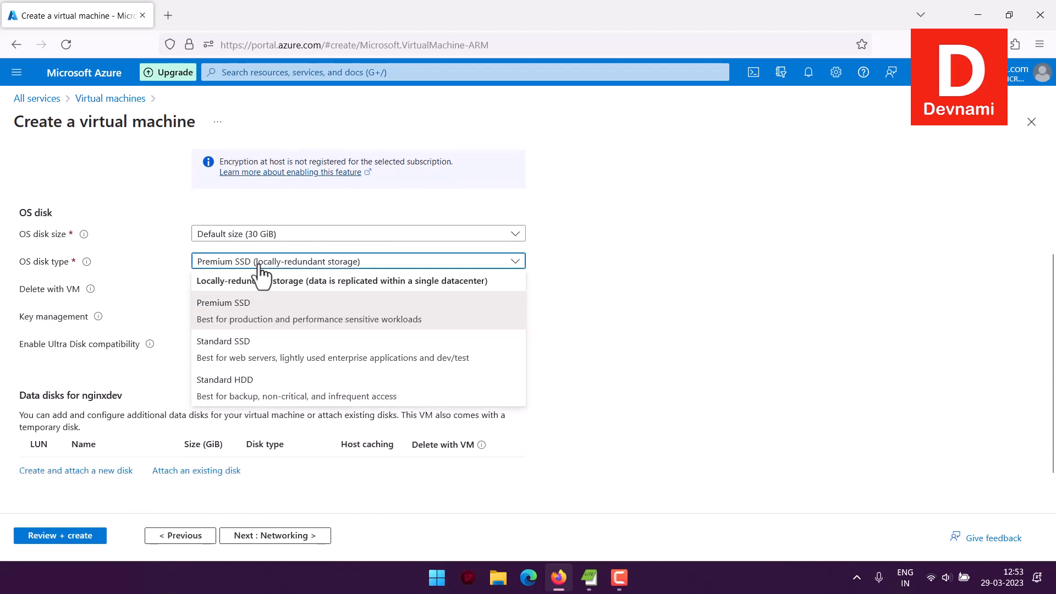
pyautogui.click(242, 392)
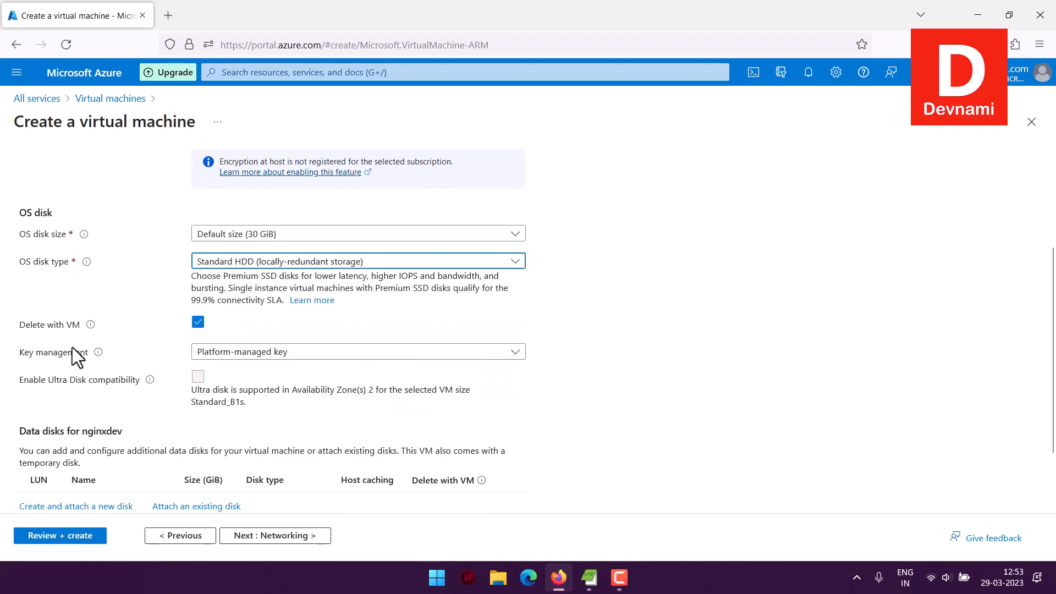
# - Check the OS disk's key management options, keeping Platform-managed key, and look over the data disks section
pyautogui.click(284, 354)
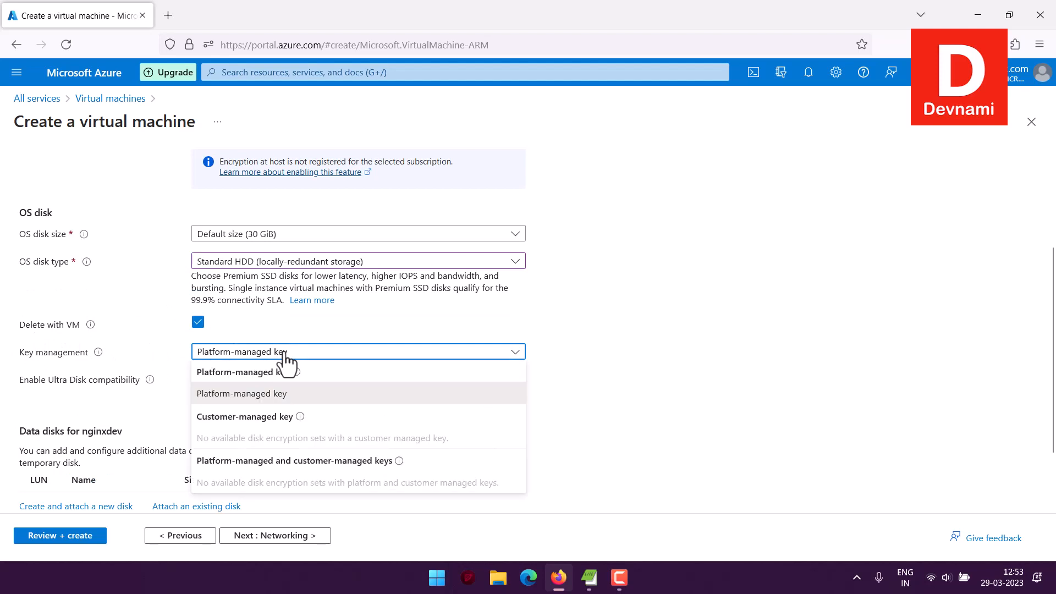
pyautogui.click(284, 354)
pyautogui.scroll(-1, 668, 351)
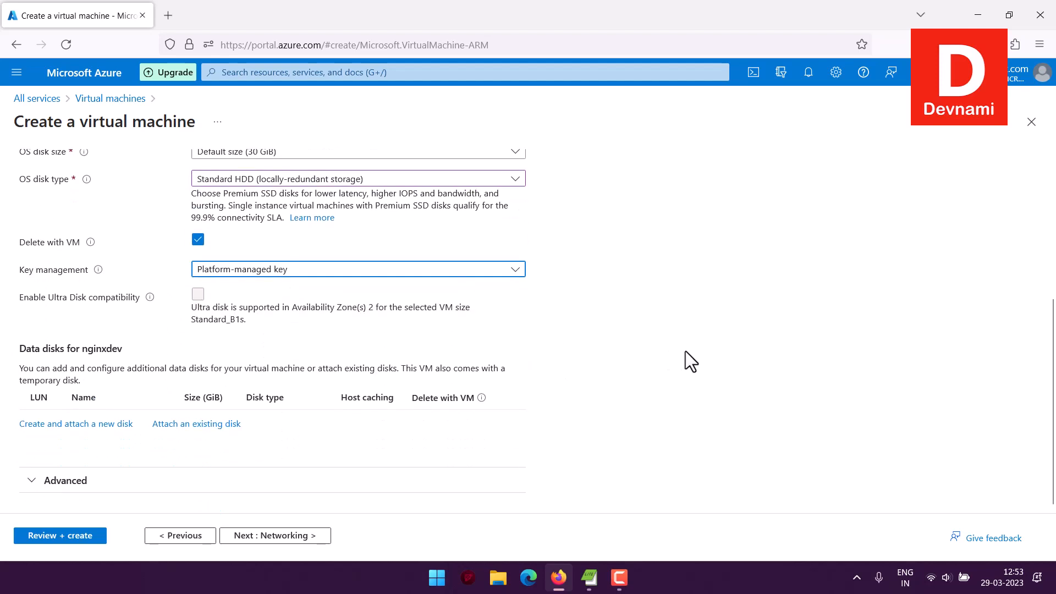
pyautogui.moveTo(43, 350); pyautogui.dragTo(143, 352)
pyautogui.click(143, 352)
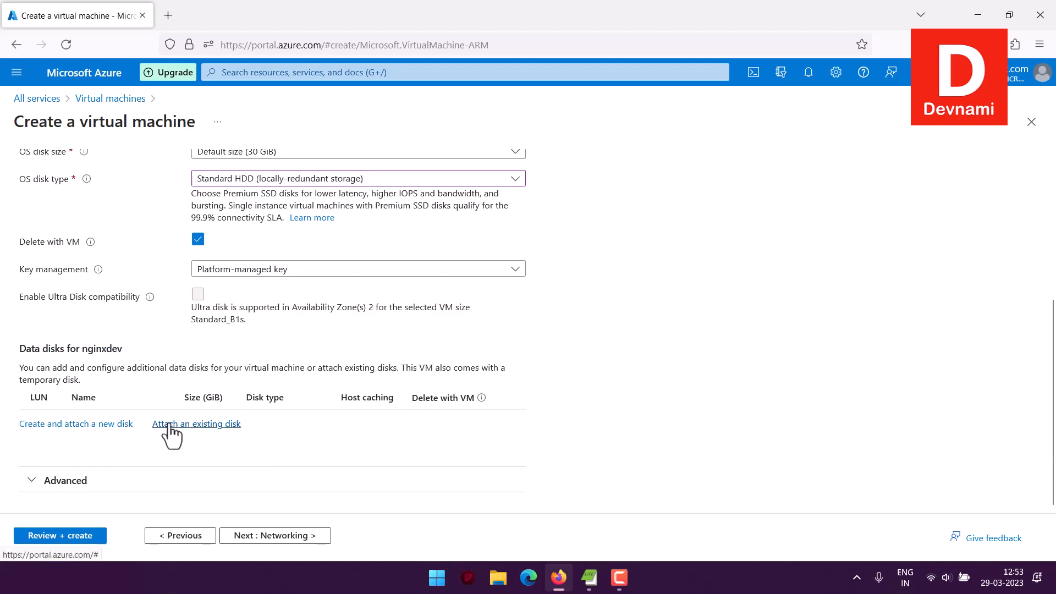
# - In the networking settings, enable deleting the public IP and NIC when the VM is deleted, and check the load balancing section
pyautogui.click(273, 539)
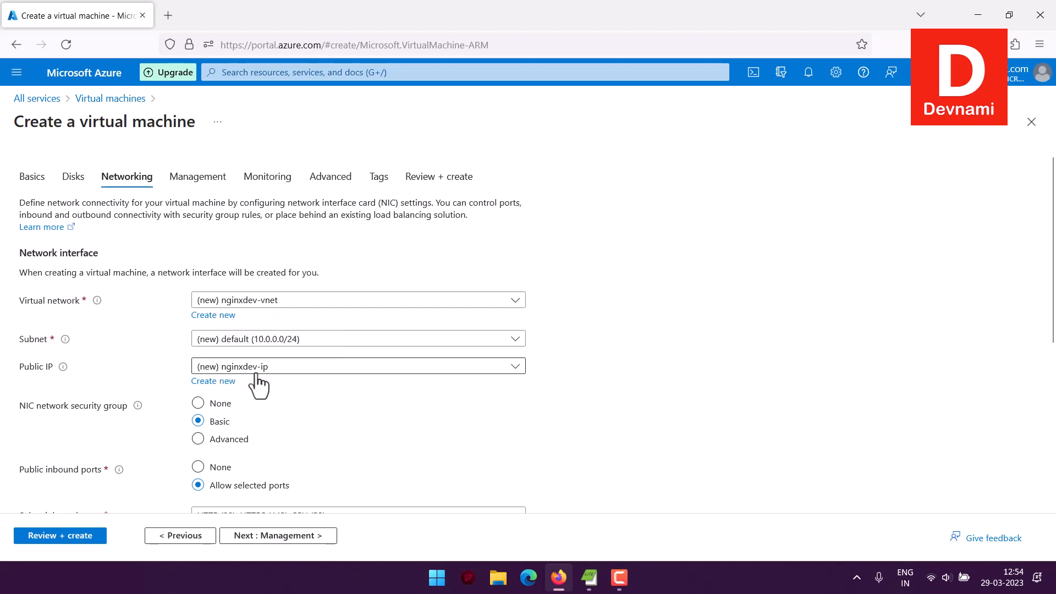
pyautogui.scroll(-4, 176, 378)
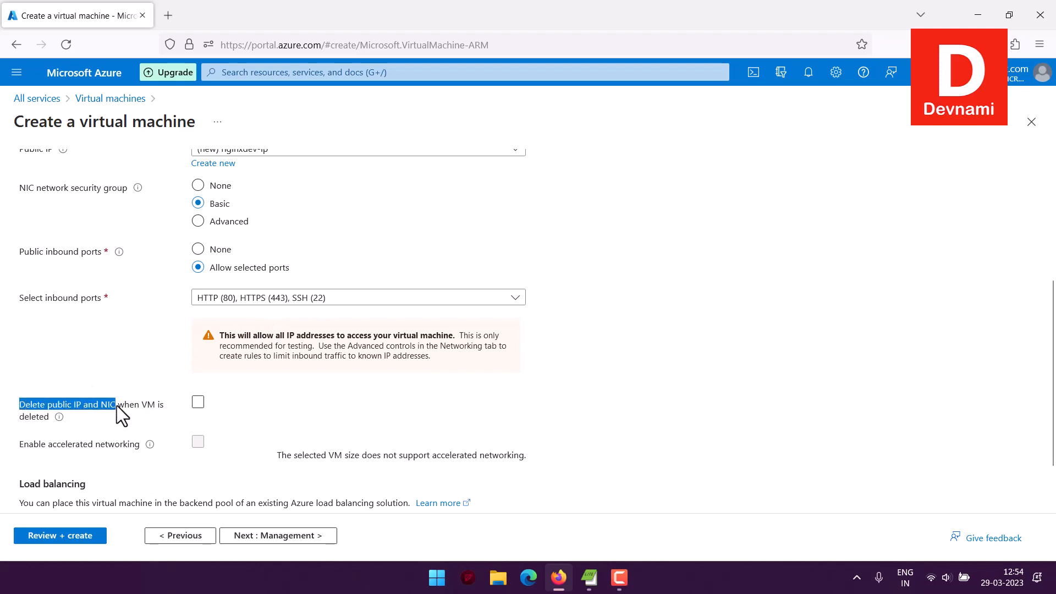
pyautogui.click(198, 404)
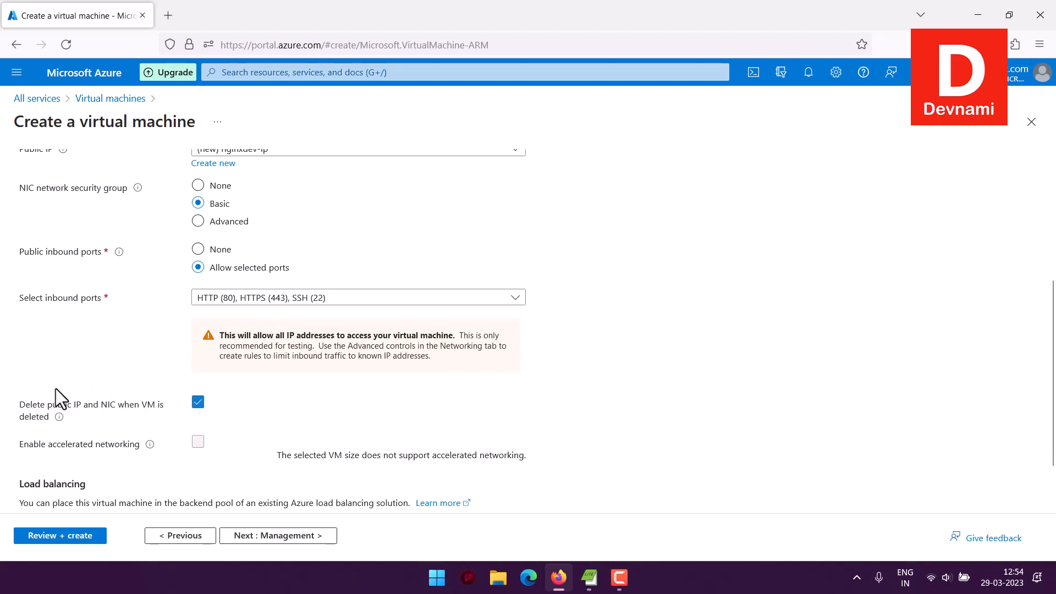
pyautogui.scroll(-2, 394, 413)
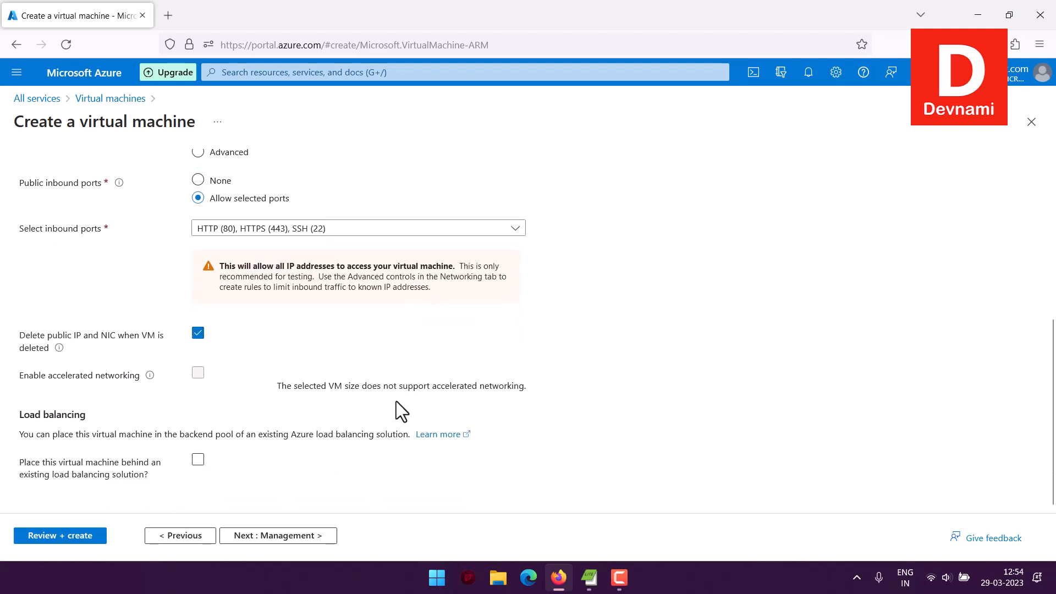
pyautogui.moveTo(19, 416); pyautogui.dragTo(98, 415)
pyautogui.click(144, 417)
# - Review the management settings for Defender for Cloud, identity, Azure AD login, auto-shutdown and backup
pyautogui.click(267, 536)
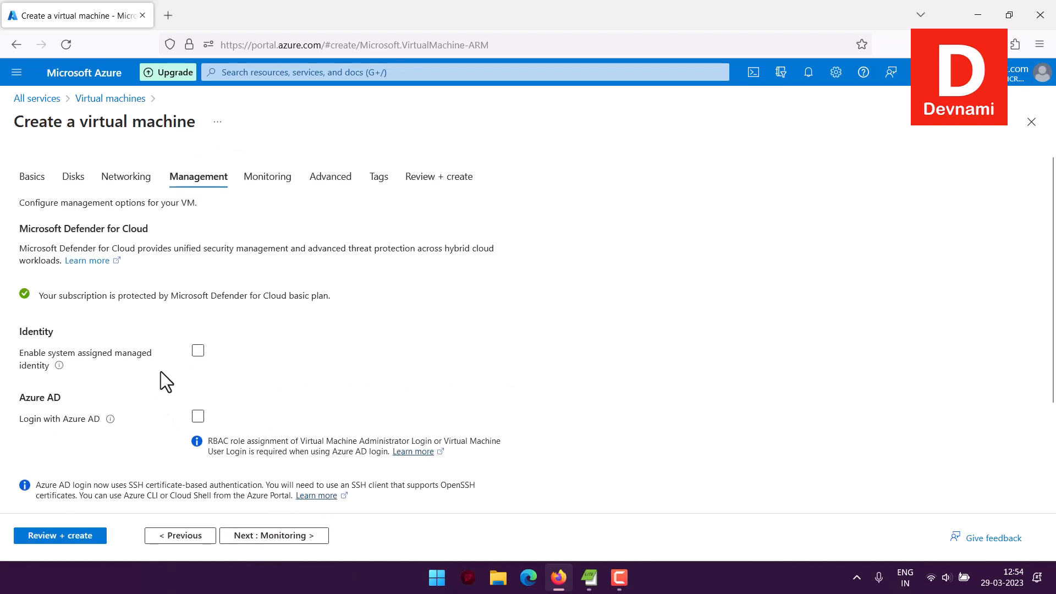
pyautogui.doubleClick(94, 222)
pyautogui.click(117, 221)
pyautogui.doubleClick(135, 213)
pyautogui.click(180, 235)
pyautogui.scroll(-2, 282, 246)
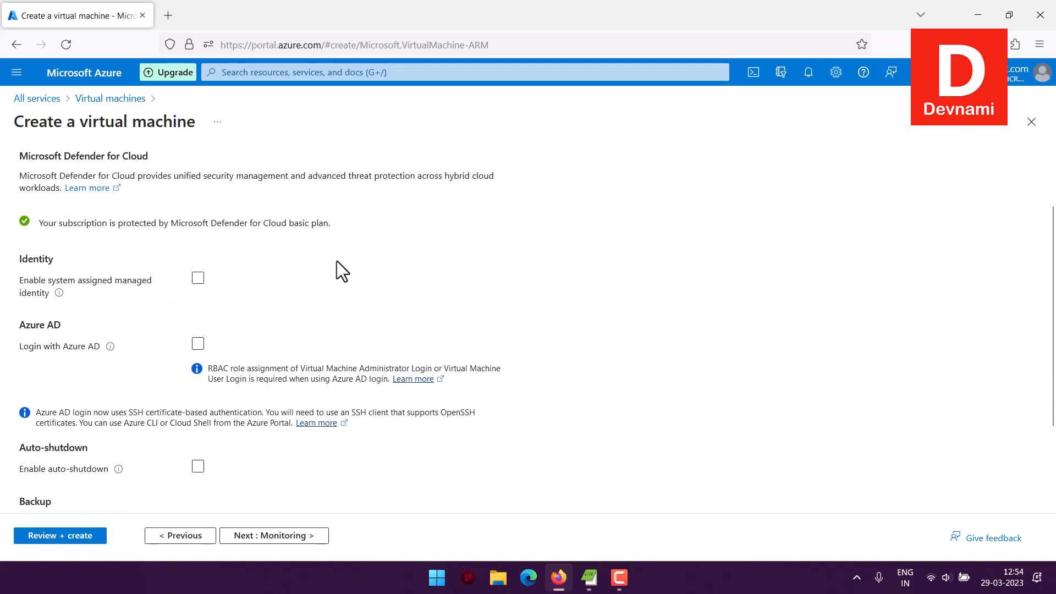
pyautogui.scroll(-3, 339, 259)
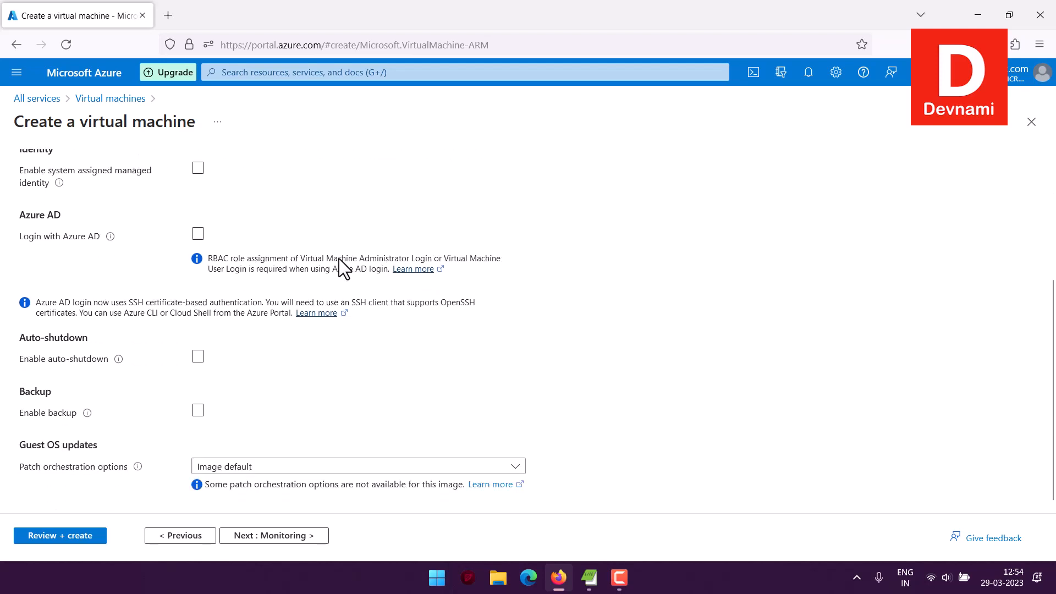
pyautogui.moveTo(20, 333)
pyautogui.mouseDown()
pyautogui.moveTo(87, 333)
pyautogui.moveTo(19, 333)
pyautogui.mouseUp()
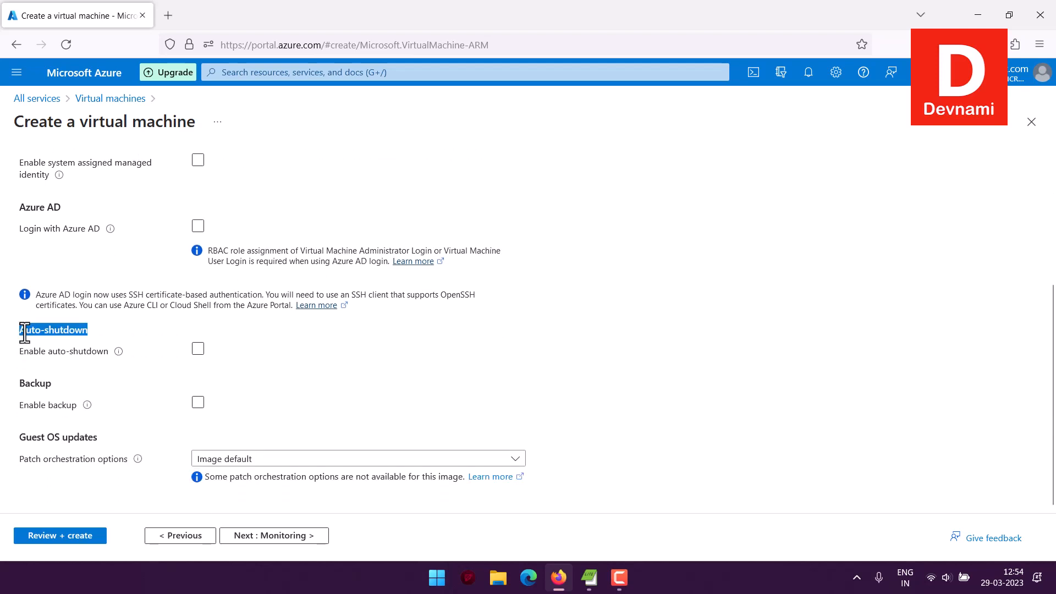
pyautogui.click(104, 333)
# - Check the available patch orchestration options for guest OS updates, keeping Image default
pyautogui.click(265, 461)
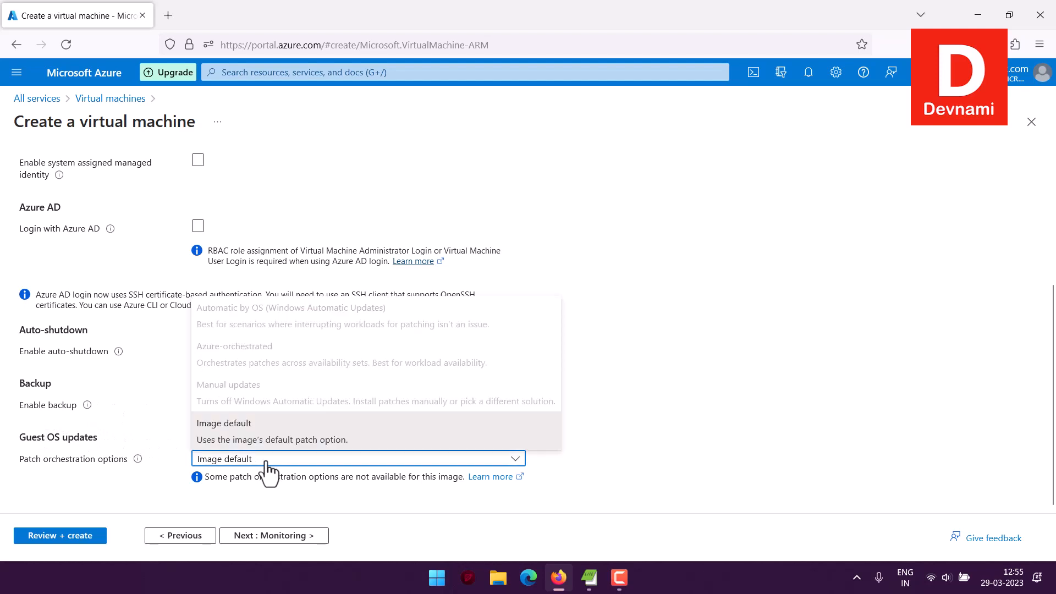
pyautogui.click(267, 462)
pyautogui.click(260, 460)
pyautogui.click(303, 469)
# - Look over the monitoring and advanced settings, leave them at their defaults, and continue to the tags
pyautogui.click(295, 537)
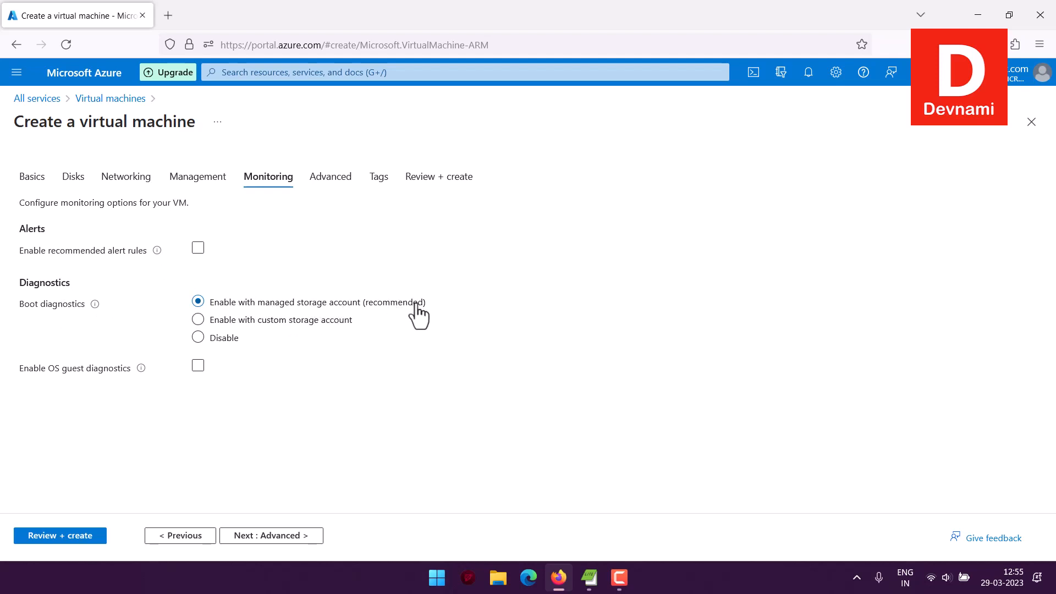
pyautogui.click(291, 532)
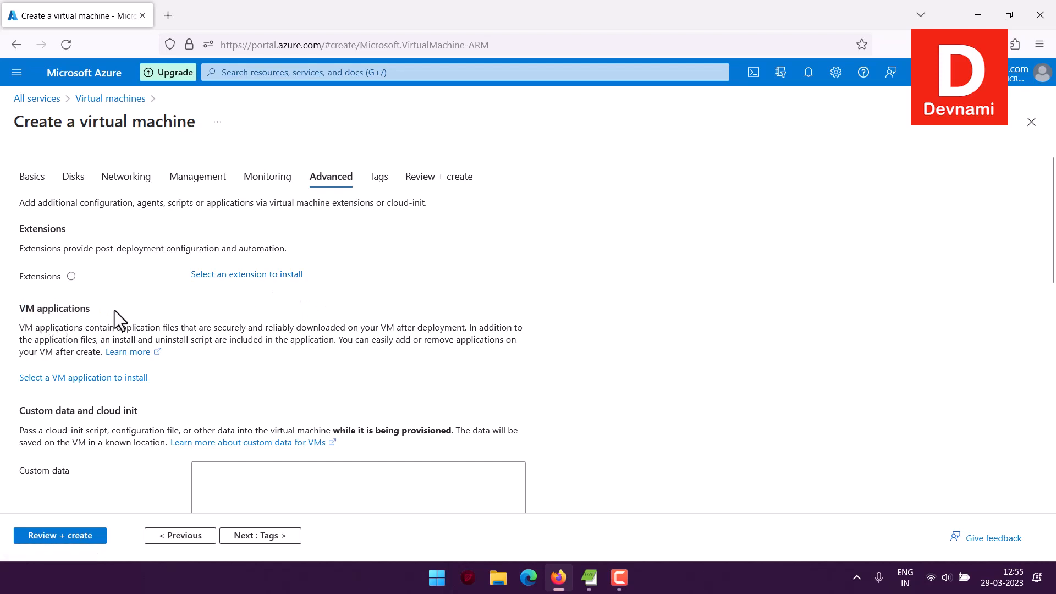
pyautogui.scroll(-5, 300, 307)
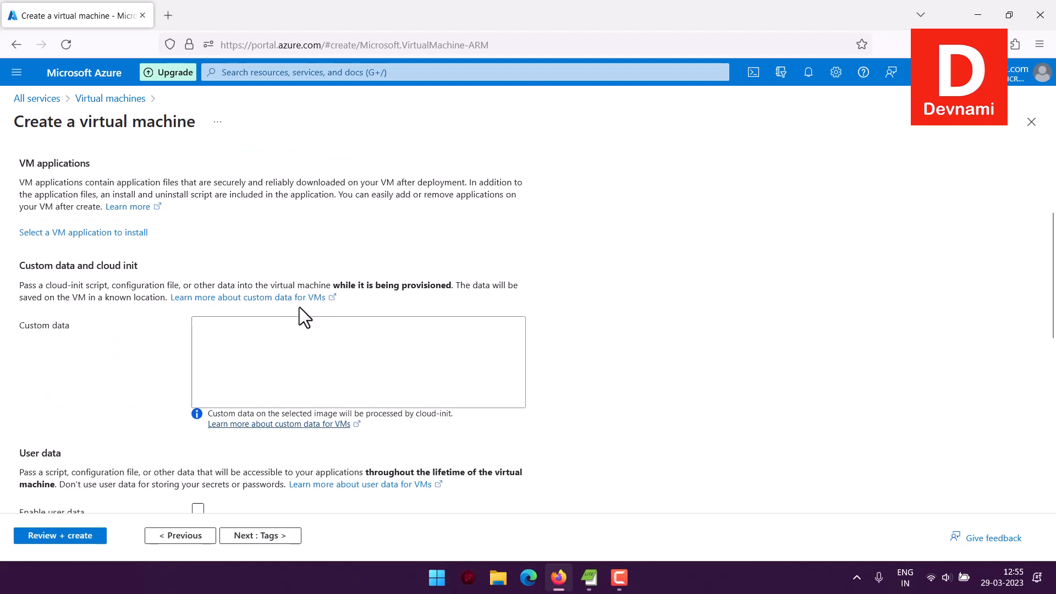
pyautogui.scroll(-5, 302, 305)
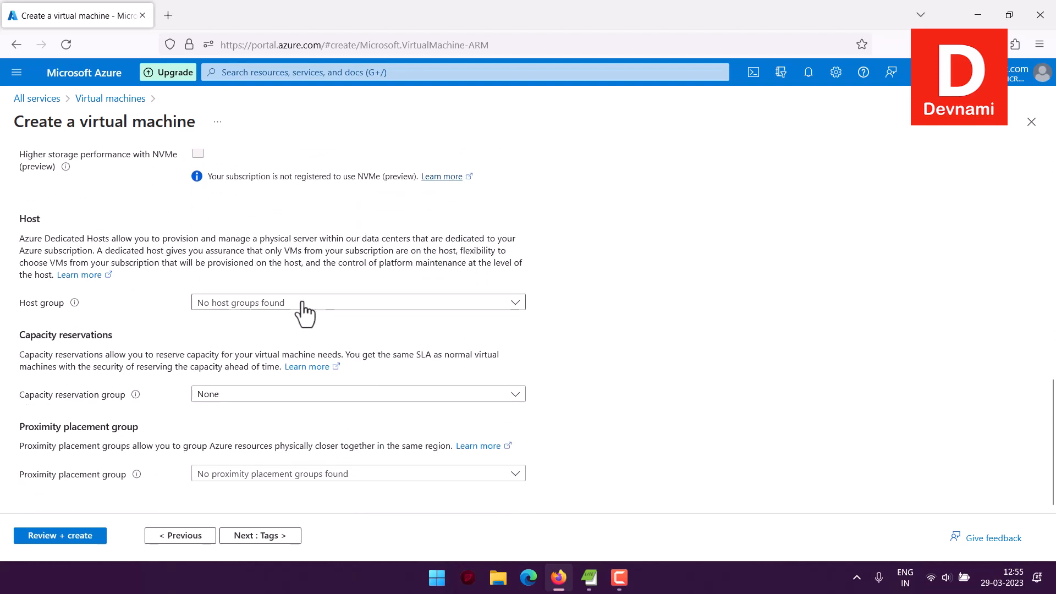
pyautogui.scroll(10, 302, 311)
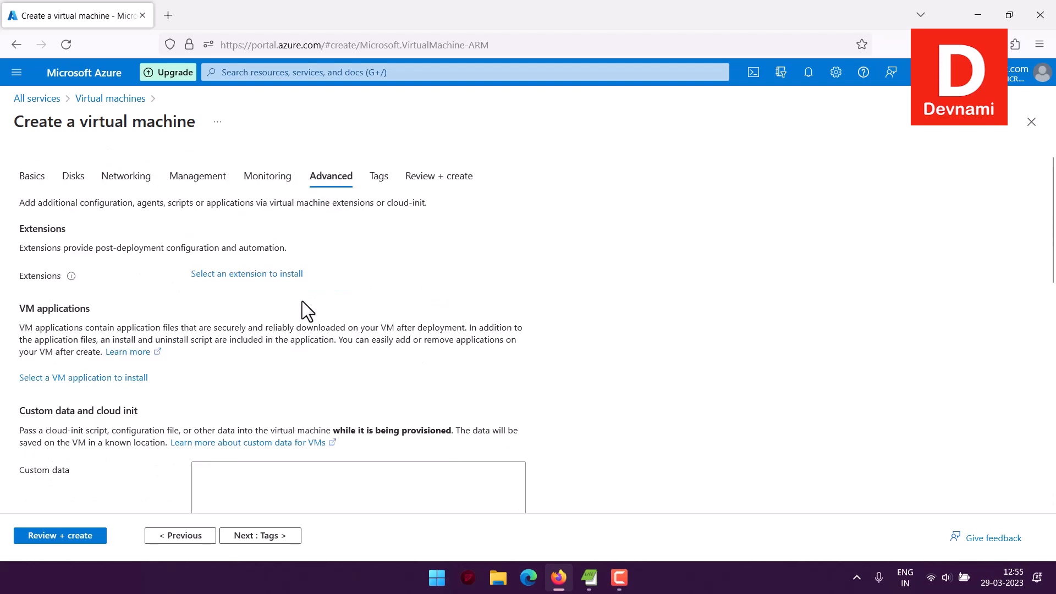
pyautogui.click(293, 534)
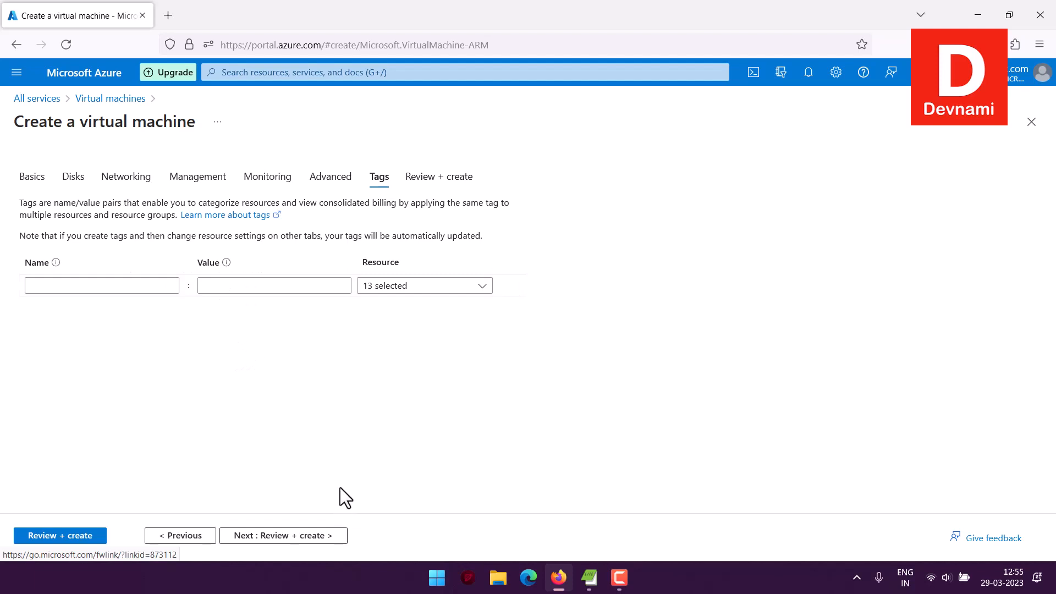
# - Validate the virtual machine configuration and review the summary of price, basics, disks, networking, management, monitoring and advanced settings
pyautogui.click(299, 537)
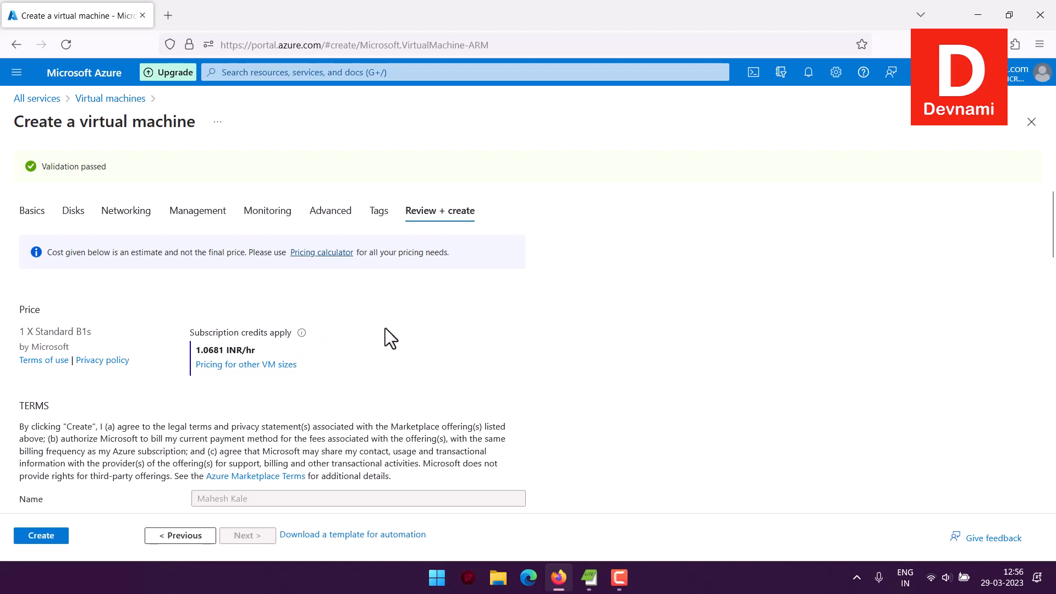
pyautogui.scroll(-3, 385, 329)
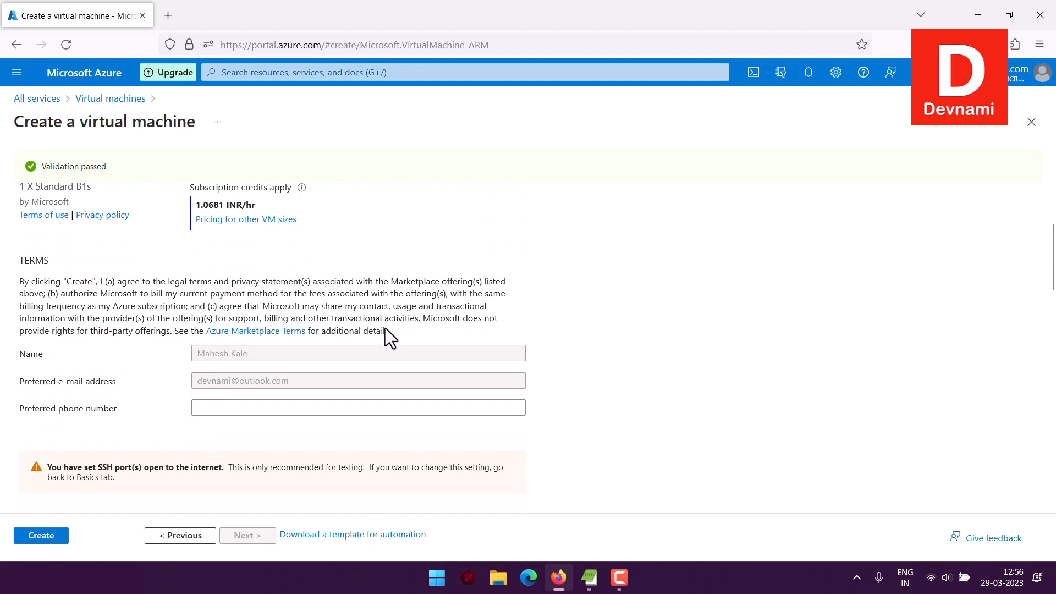
pyautogui.scroll(-3, 385, 328)
pyautogui.scroll(3, 387, 329)
pyautogui.scroll(-3, 388, 328)
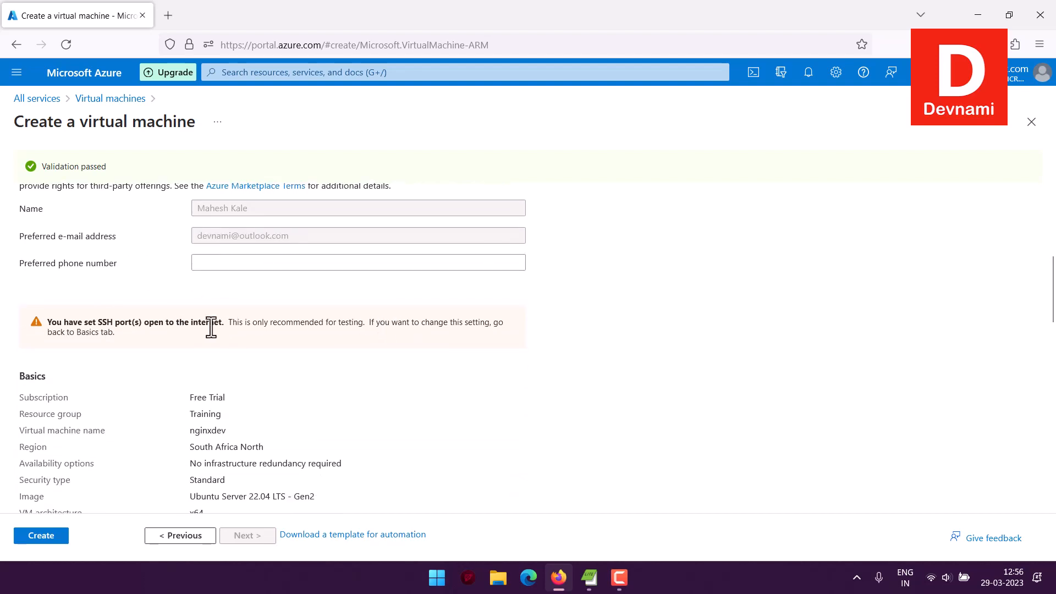
pyautogui.scroll(-4, 335, 328)
pyautogui.scroll(-1, 335, 328)
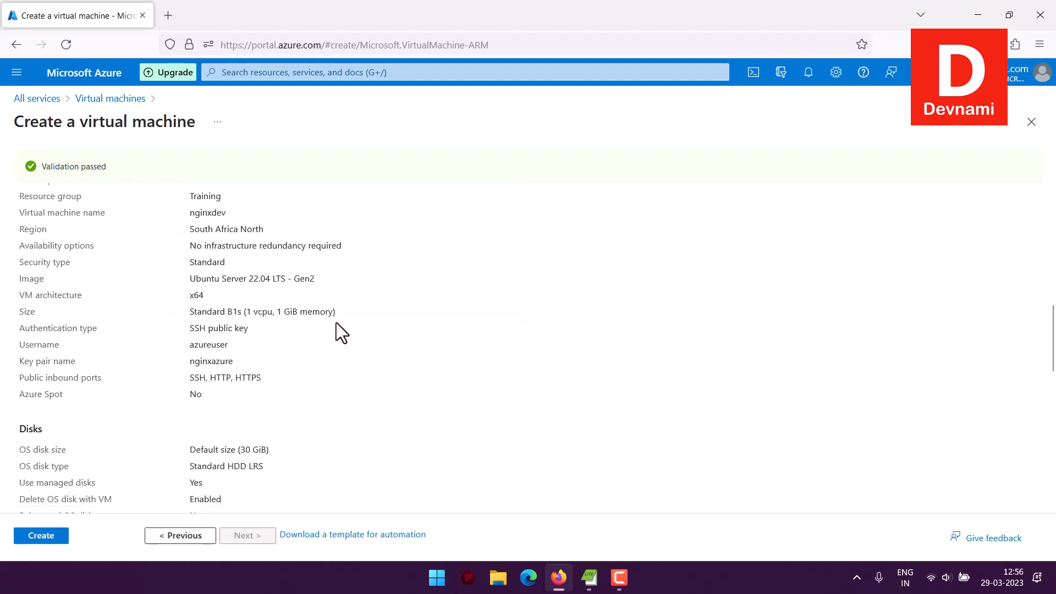
pyautogui.scroll(-10, 336, 323)
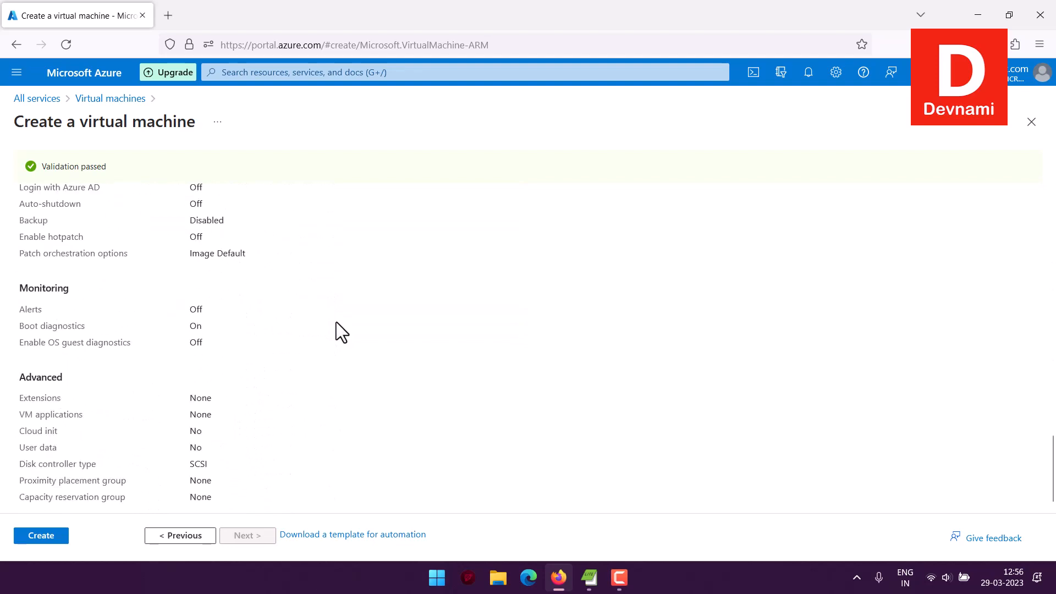
pyautogui.scroll(-1, 336, 322)
pyautogui.scroll(12, 344, 342)
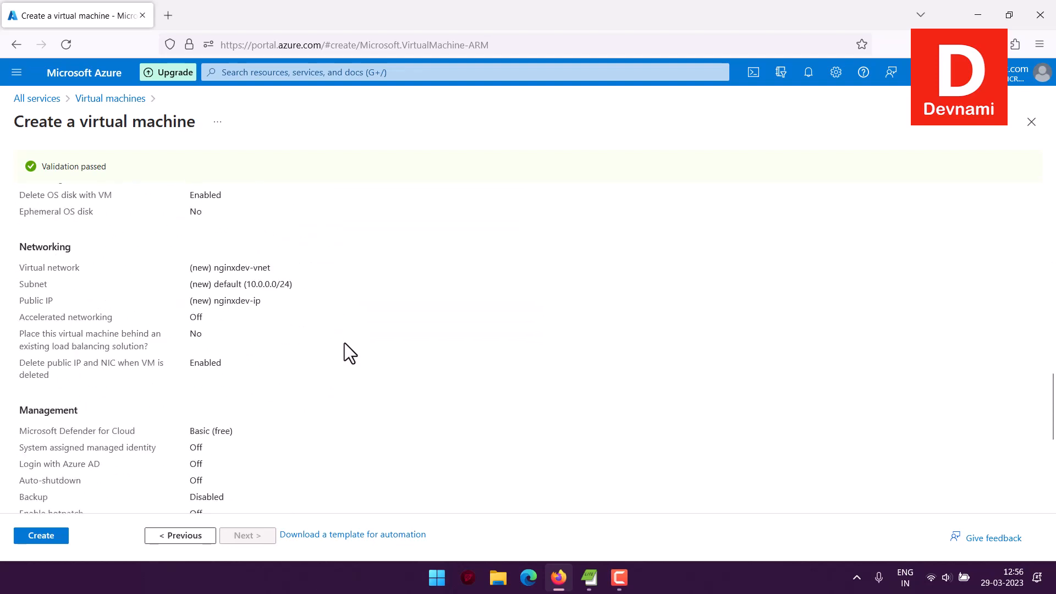
# - Start creating the virtual machine and download the private key of the new key pair
pyautogui.click(62, 533)
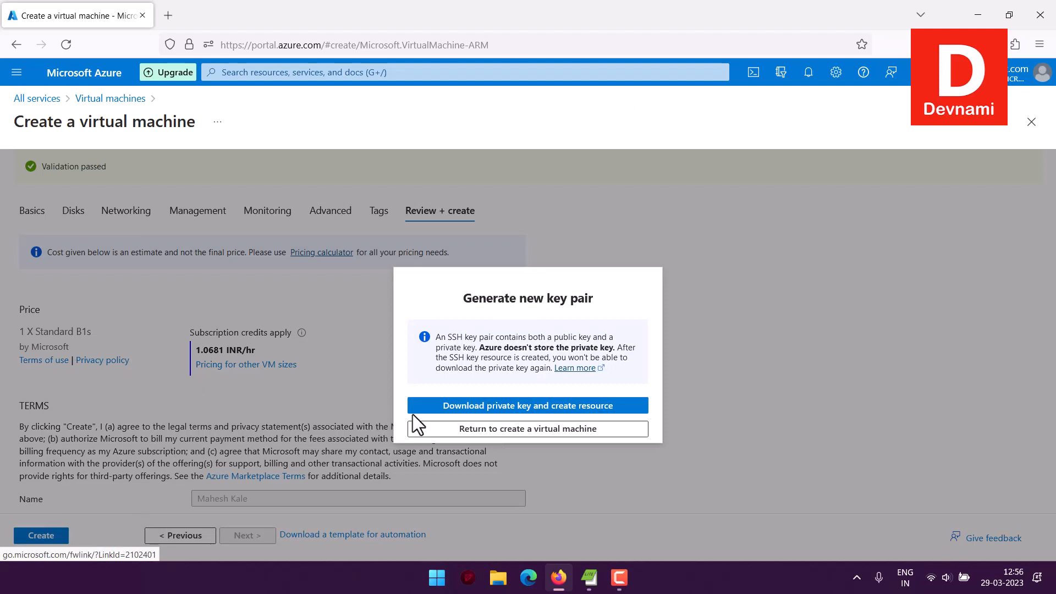
pyautogui.click(536, 408)
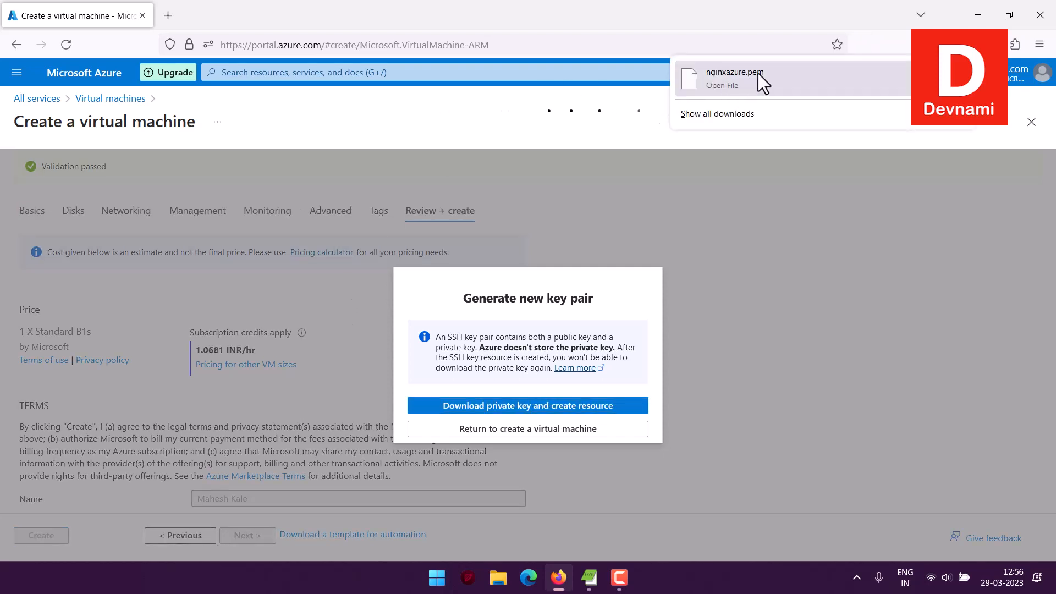
# - Transfer the downloaded nginxazure.pem from the Desktop into the folder Cloud (E:) > Portables > Cloud Keys > azure linux
pyautogui.click(505, 572)
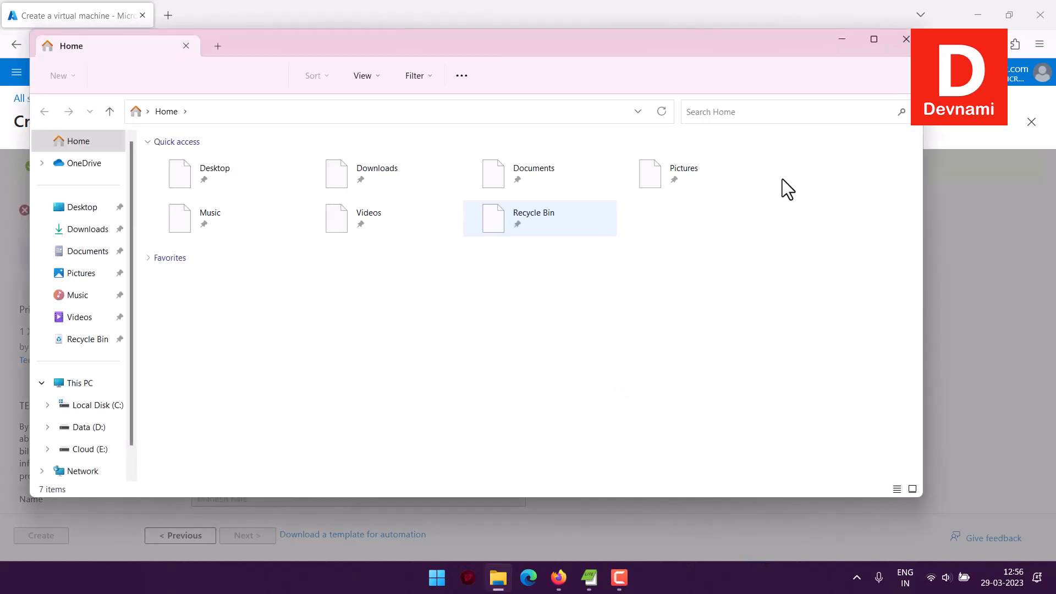
pyautogui.click(843, 38)
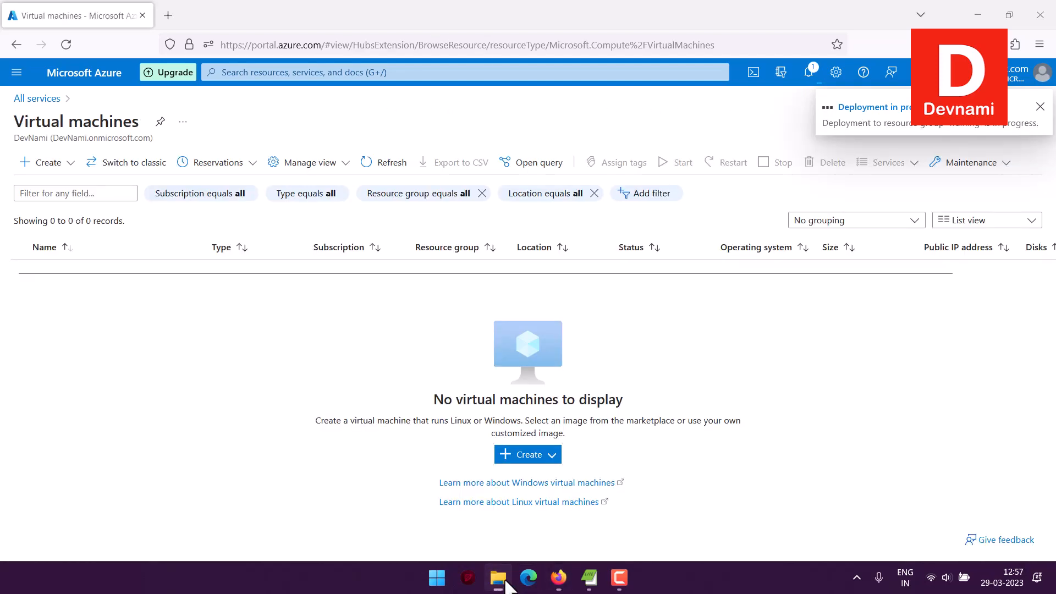
pyautogui.click(502, 579)
pyautogui.click(87, 429)
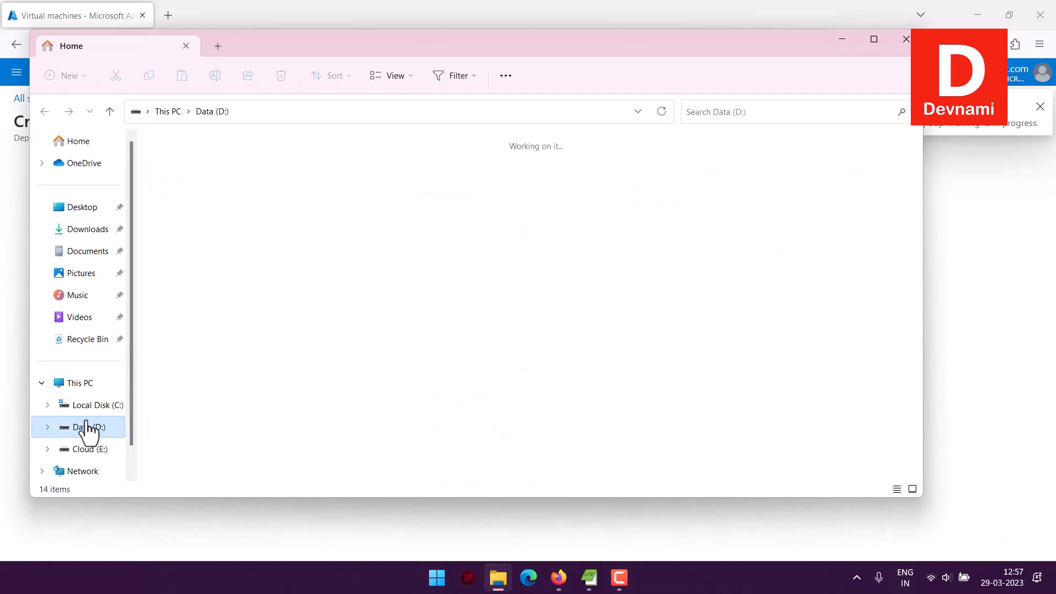
pyautogui.click(83, 208)
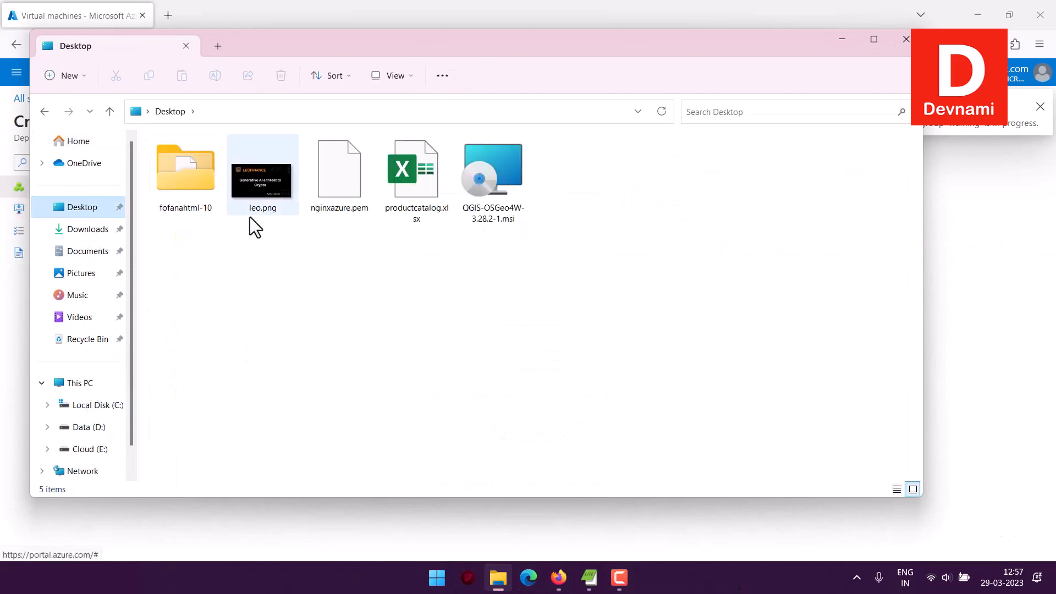
pyautogui.click(342, 194)
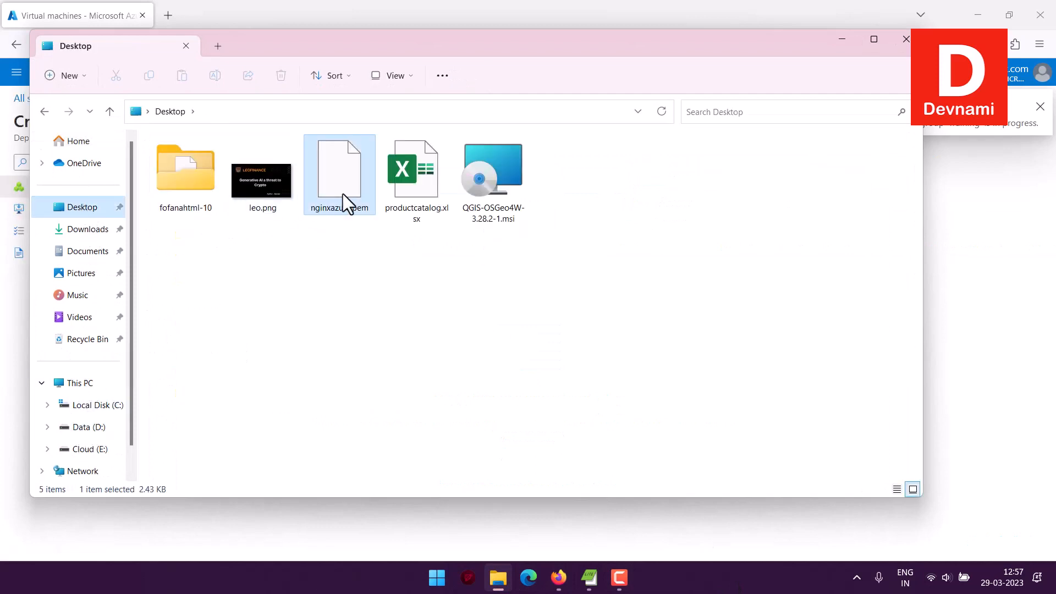
pyautogui.click(83, 428)
pyautogui.click(97, 452)
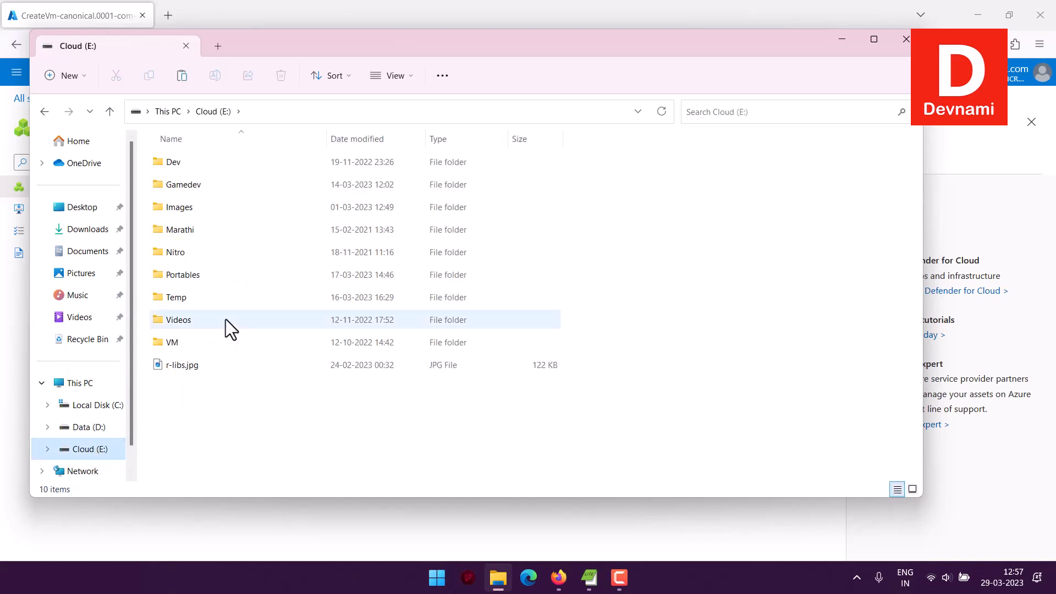
pyautogui.doubleClick(191, 278)
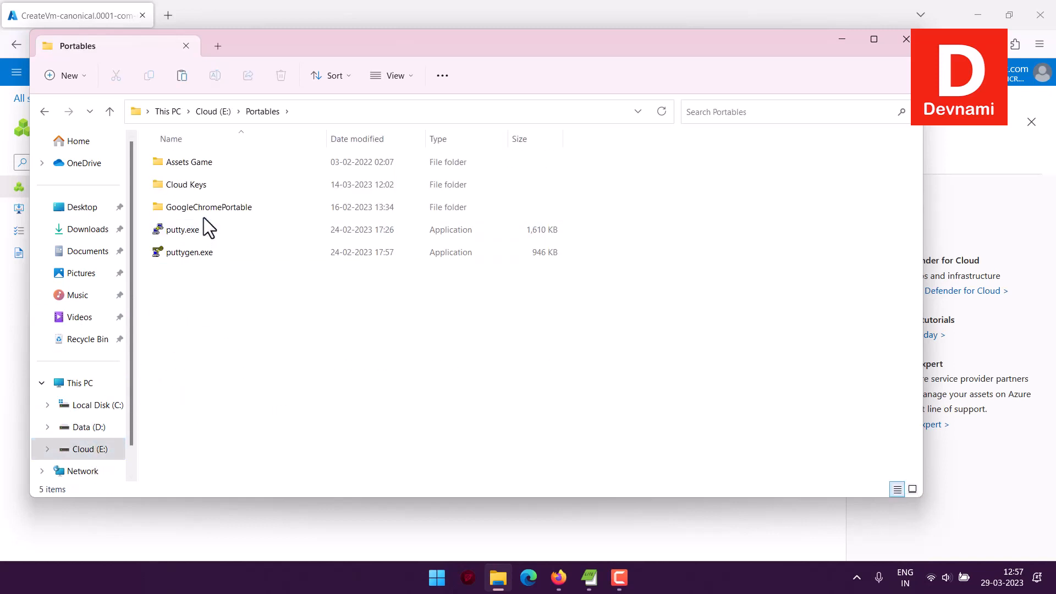
pyautogui.click(195, 185)
pyautogui.doubleClick(197, 187)
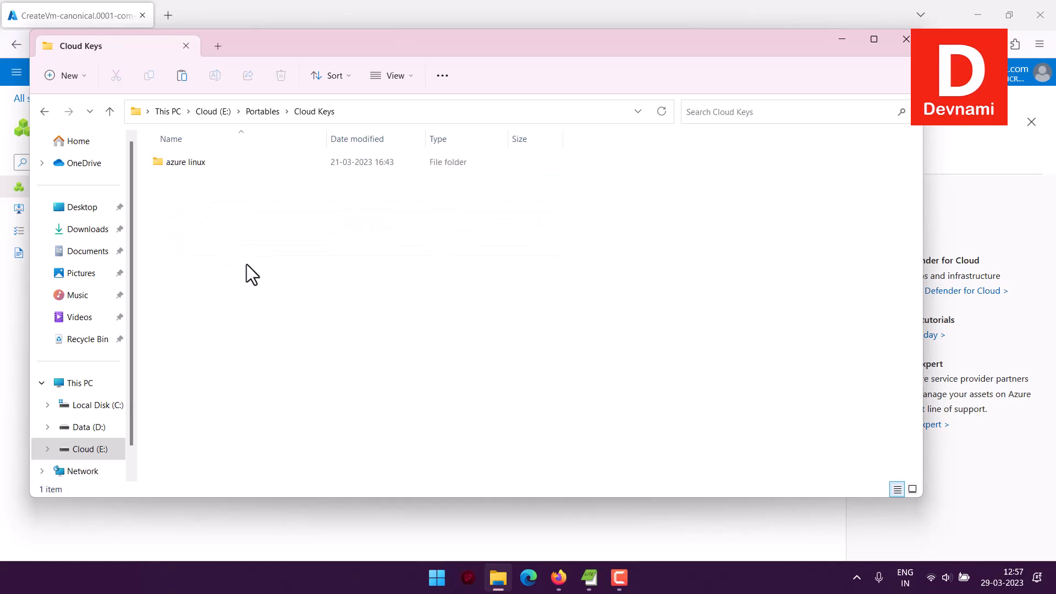
pyautogui.doubleClick(196, 162)
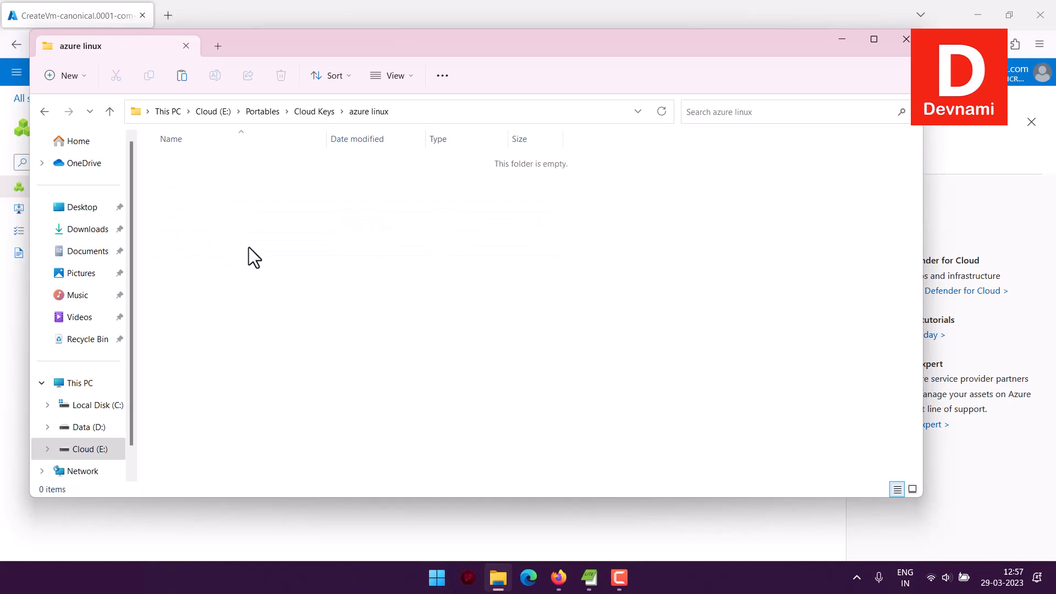
pyautogui.hotkey('ctrl', 'v')
pyautogui.click(288, 187)
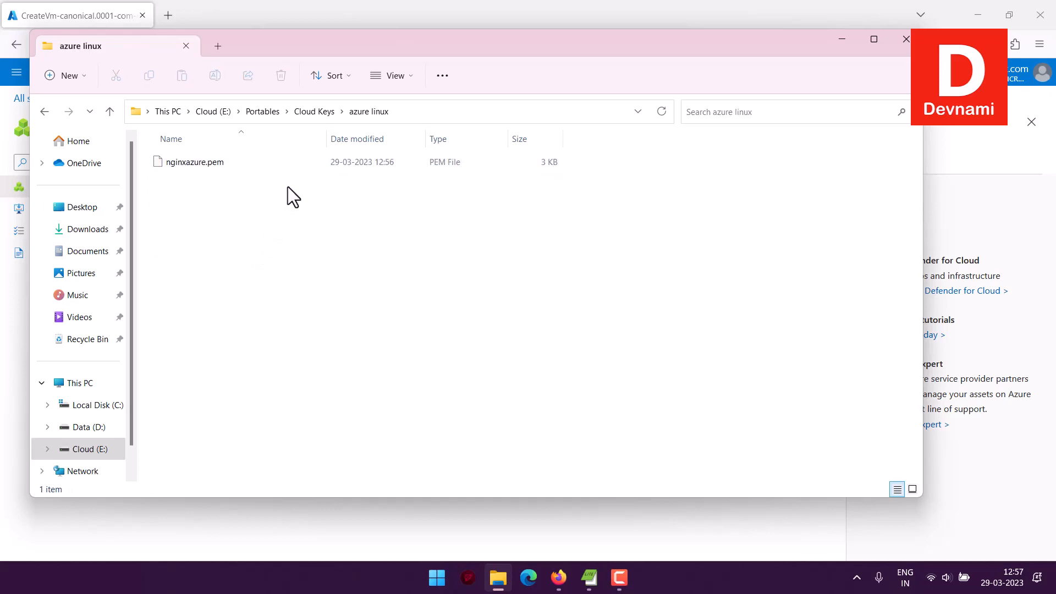
# - Launch puttygen.exe from the Portables folder and import the nginxazure.pem private key
pyautogui.click(272, 113)
pyautogui.doubleClick(201, 253)
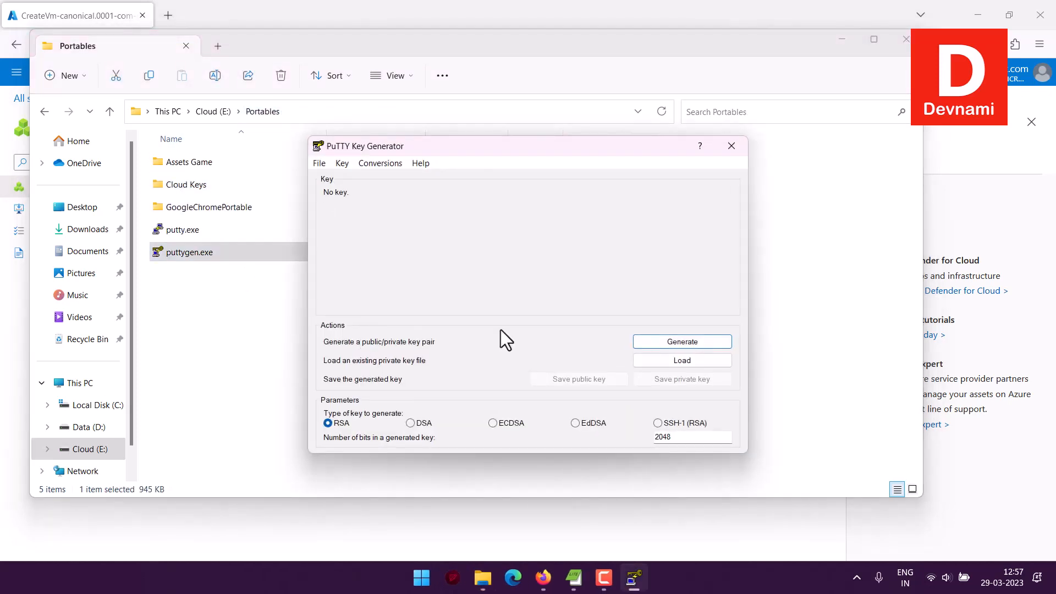
pyautogui.click(388, 164)
pyautogui.click(402, 177)
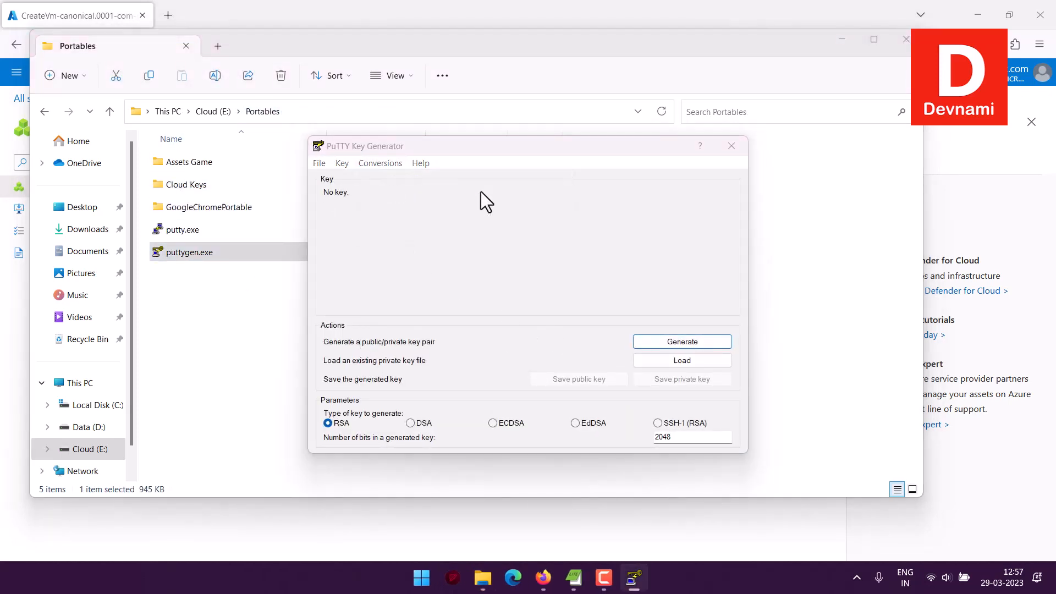
pyautogui.click(477, 281)
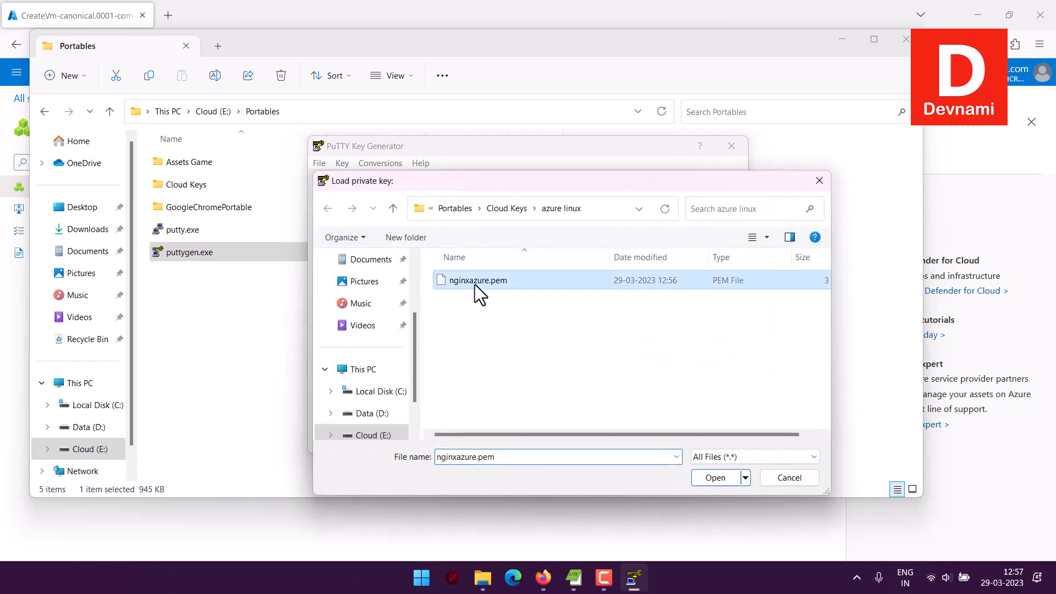
pyautogui.click(718, 479)
# - Save the imported private key without a passphrase as nginxprivate.ppk in the azure linux folder
pyautogui.click(657, 381)
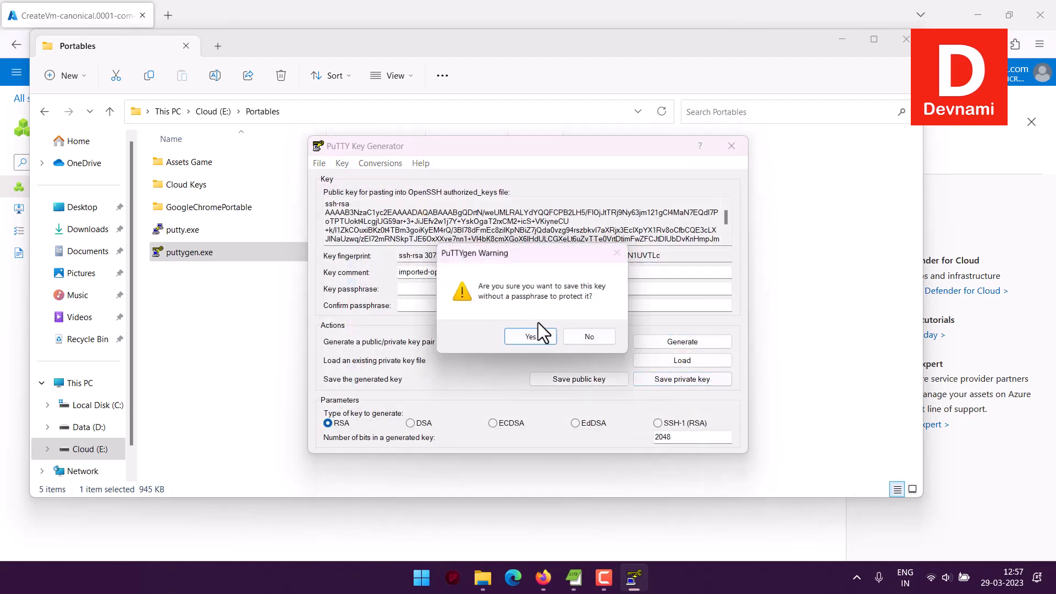
pyautogui.click(536, 340)
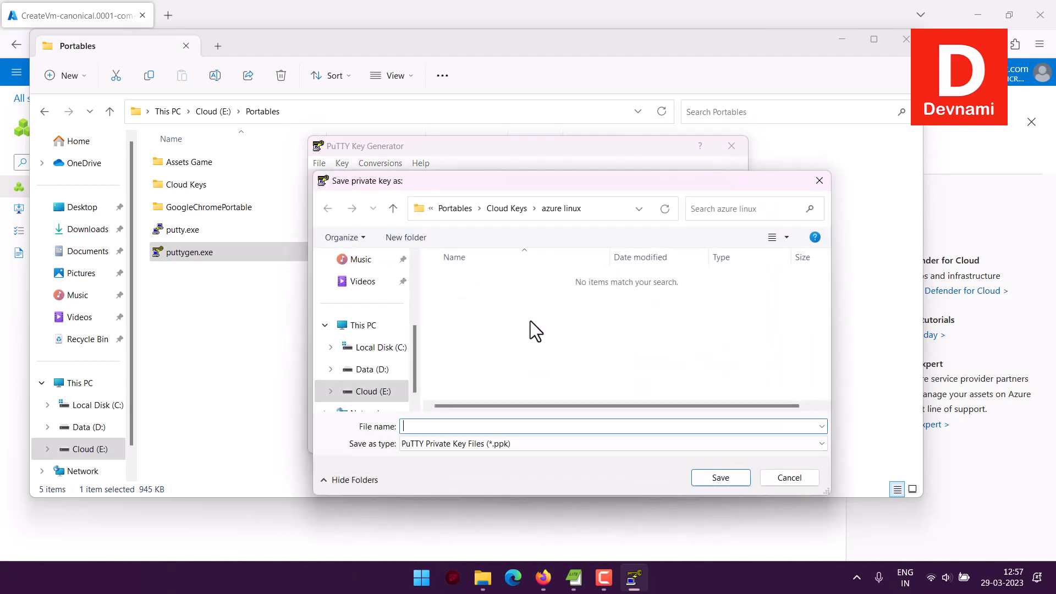
pyautogui.write('ng')
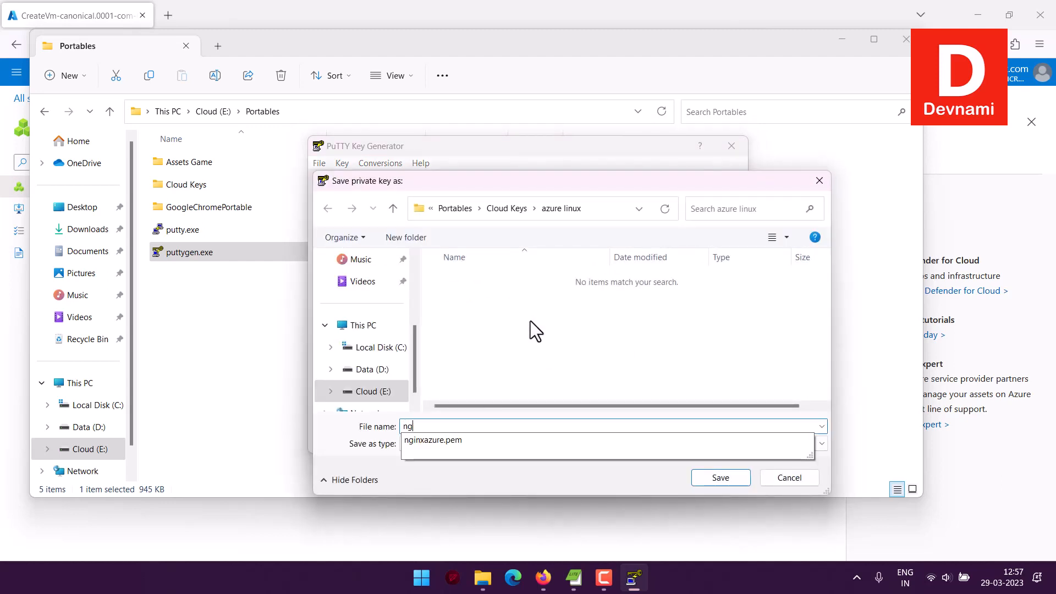
pyautogui.write('inxprivate')
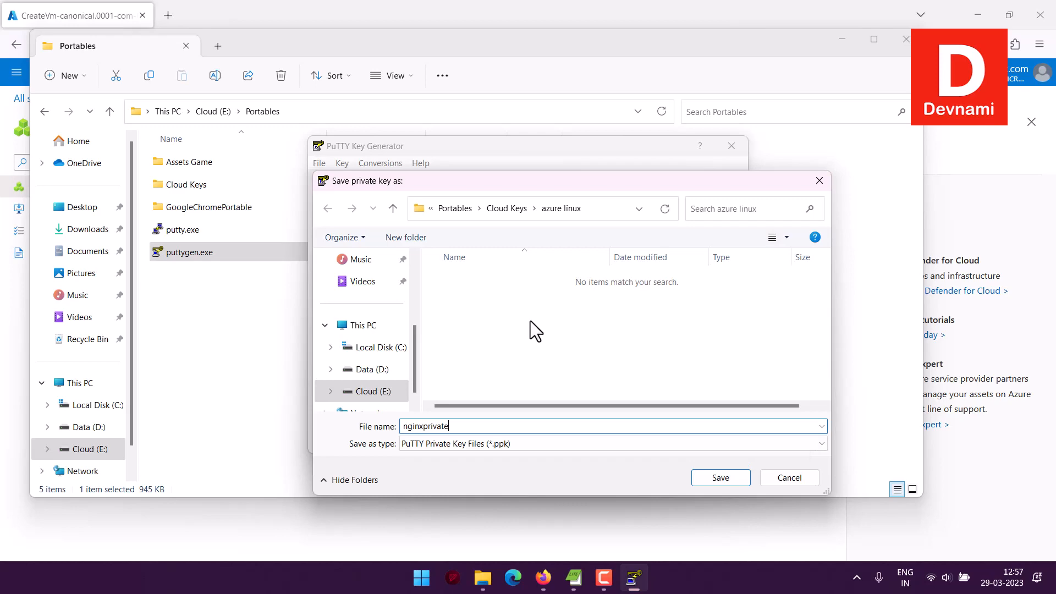
pyautogui.write('.ppk')
pyautogui.click(735, 480)
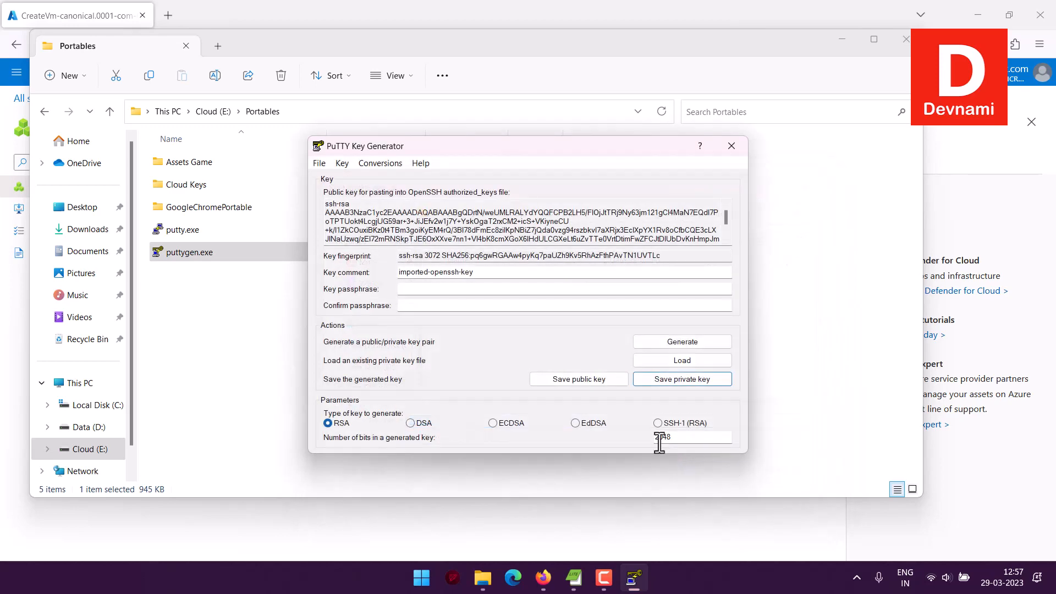
# - Save the public key as nginxpub.pub in the azure linux folder and close the key generator
pyautogui.click(599, 379)
pyautogui.write('ngin')
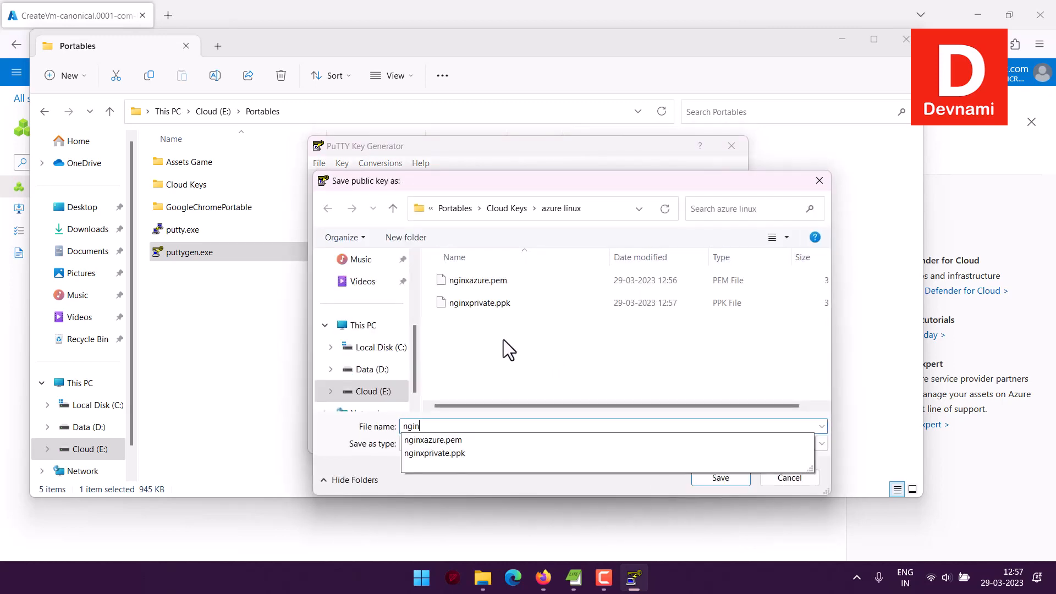
pyautogui.write('xpub.pub')
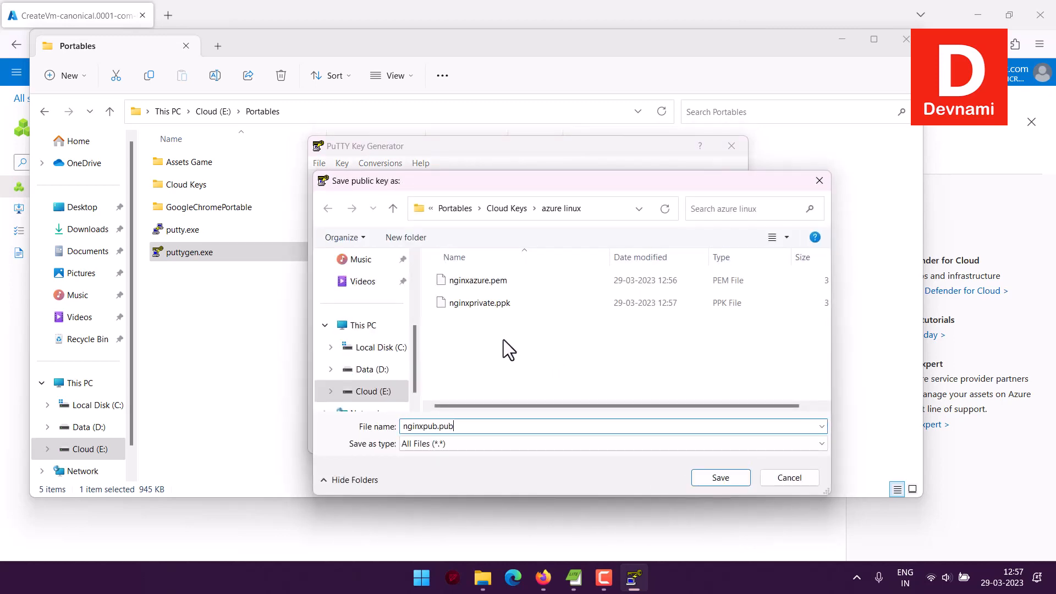
pyautogui.press('Return')
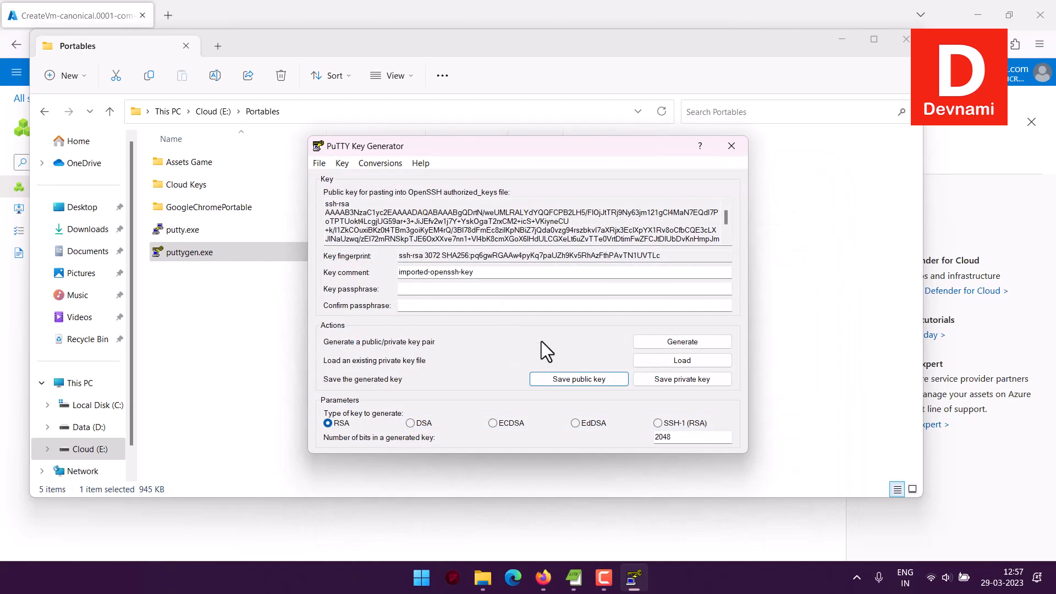
pyautogui.click(731, 147)
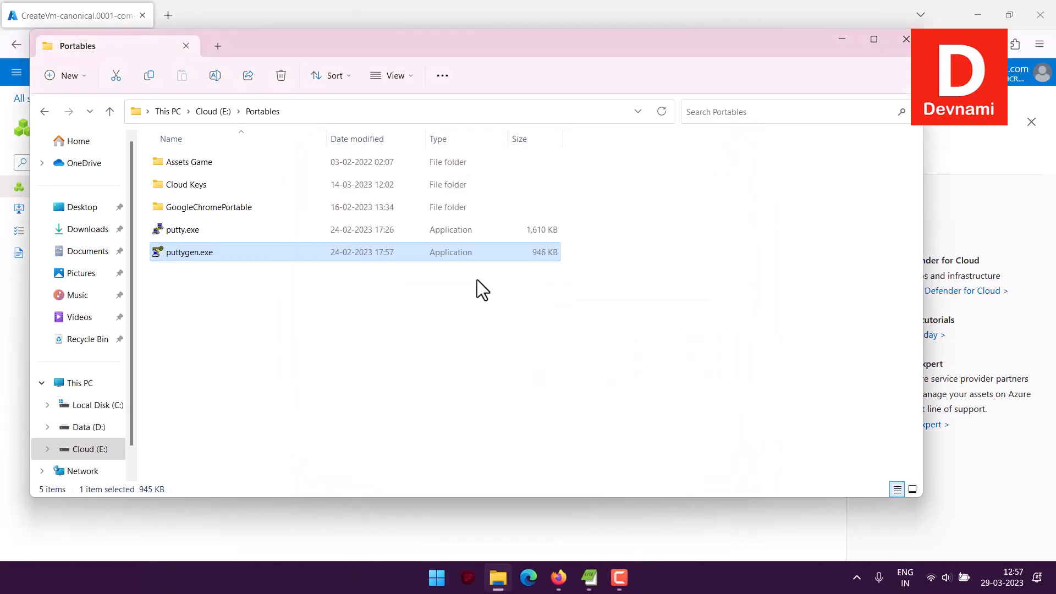
pyautogui.click(848, 42)
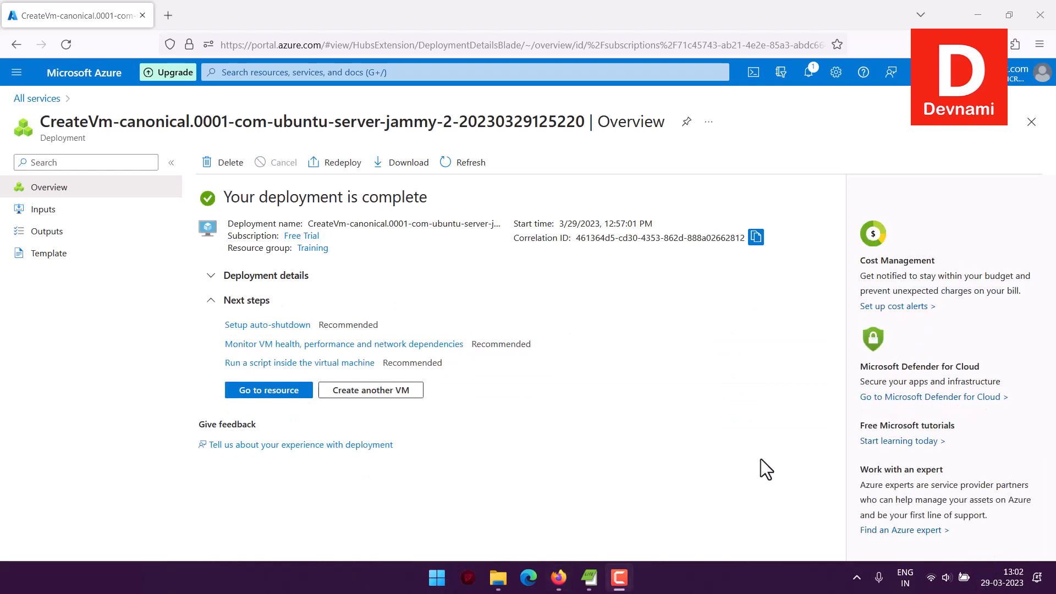
# - Open the overview of the deployed nginxdev virtual machine and launch putty.exe from the Portables folder
pyautogui.click(289, 393)
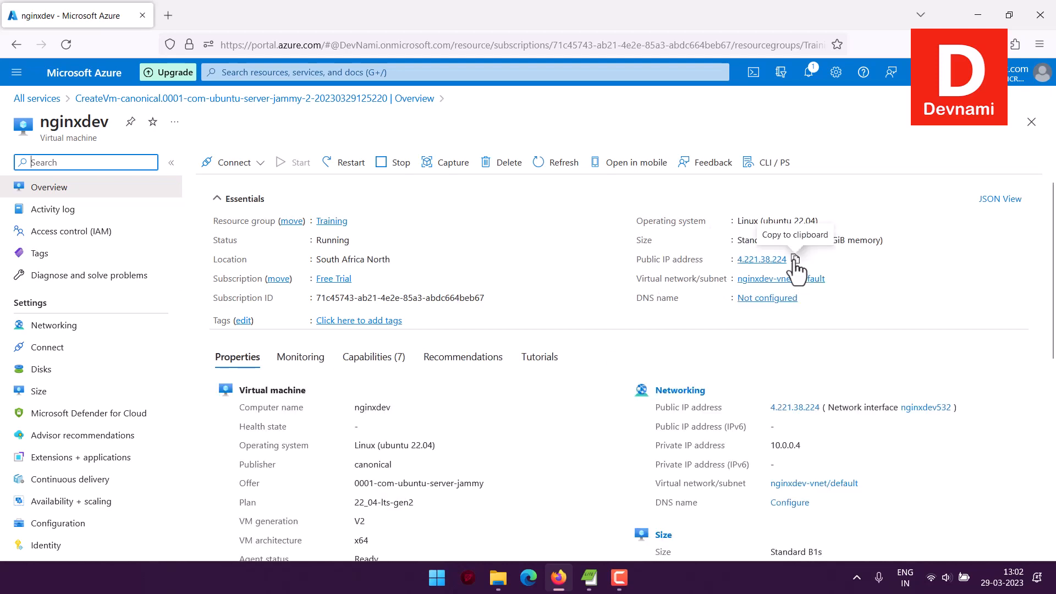
pyautogui.click(499, 576)
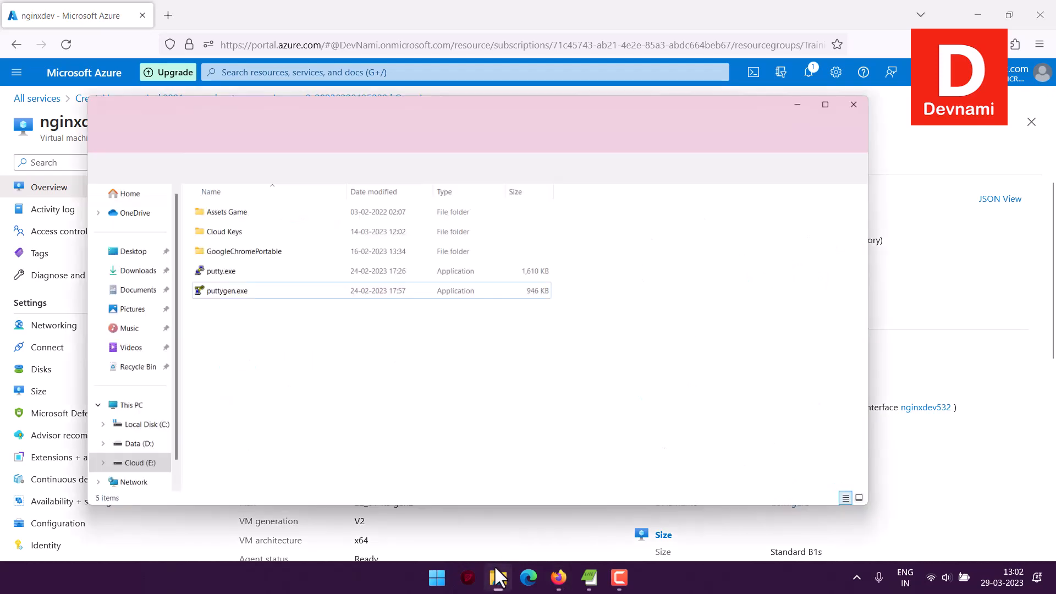
pyautogui.click(210, 229)
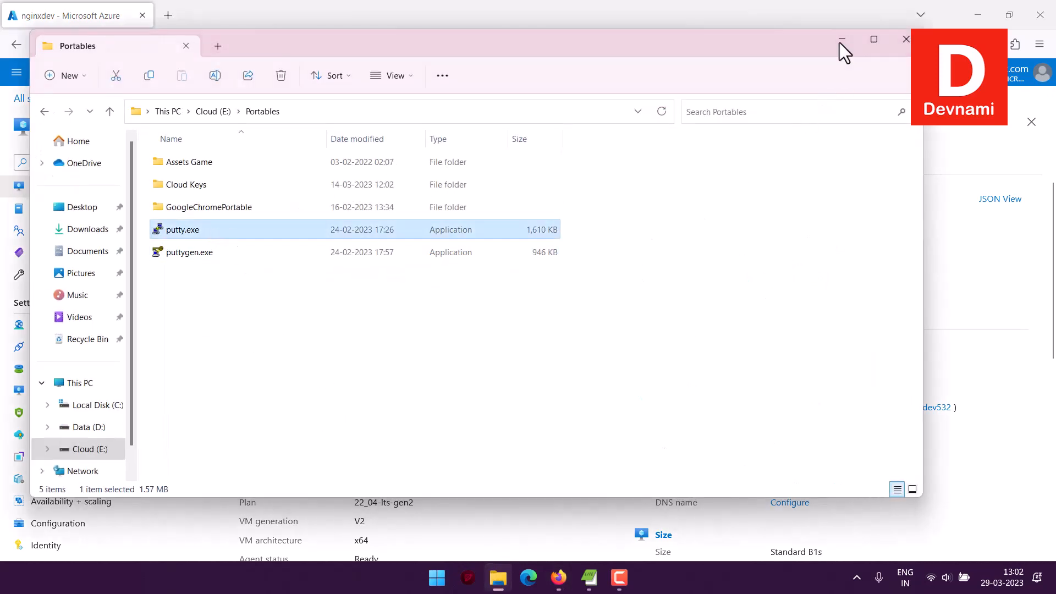
pyautogui.click(842, 40)
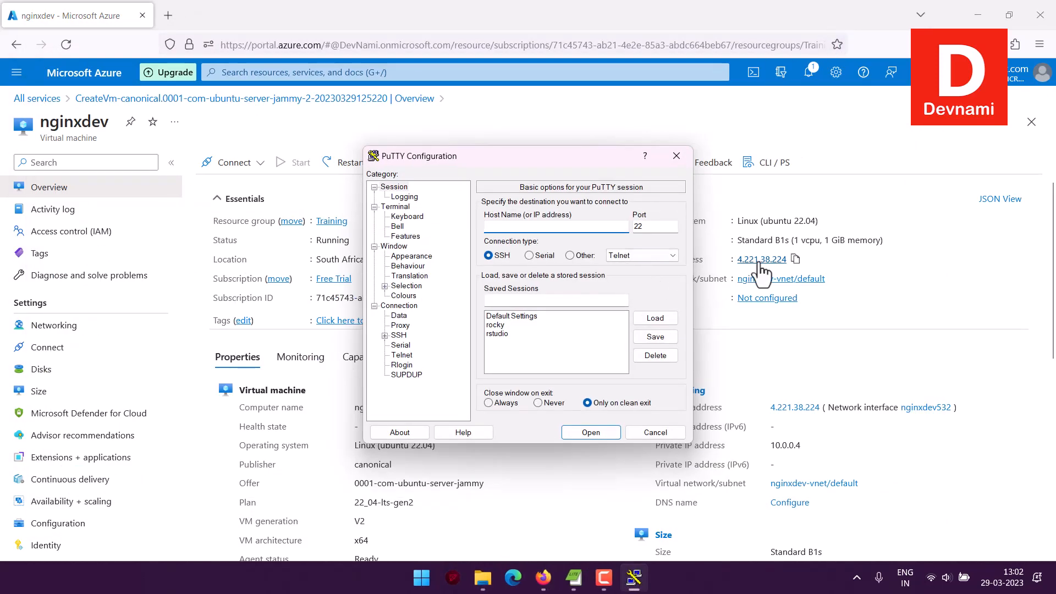
# - Copy the virtual machine's public IP address 4.221.38.224 and enter it as the host name in PuTTY
pyautogui.click(796, 259)
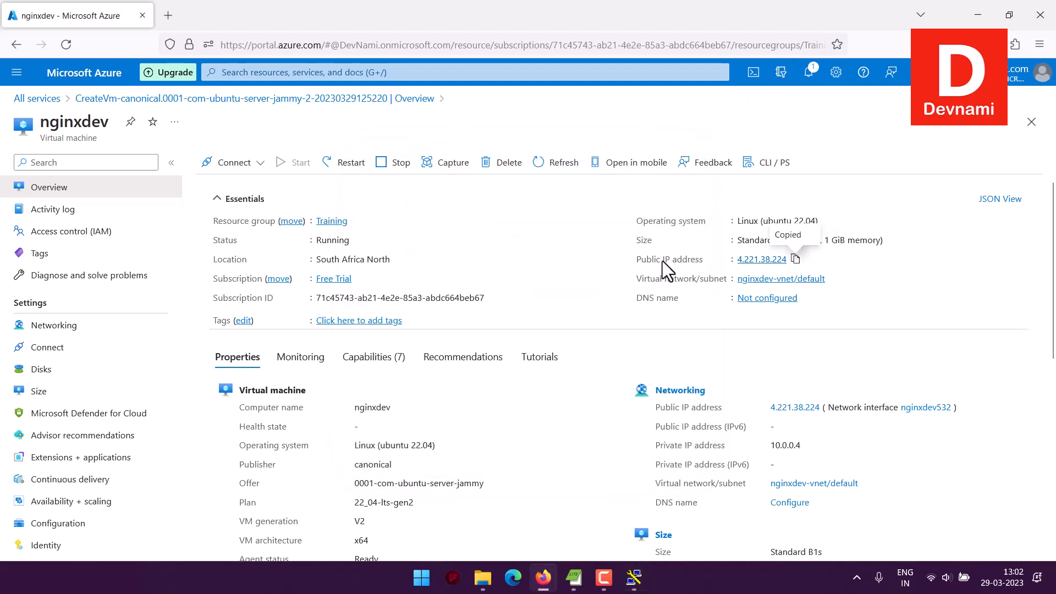
pyautogui.click(635, 577)
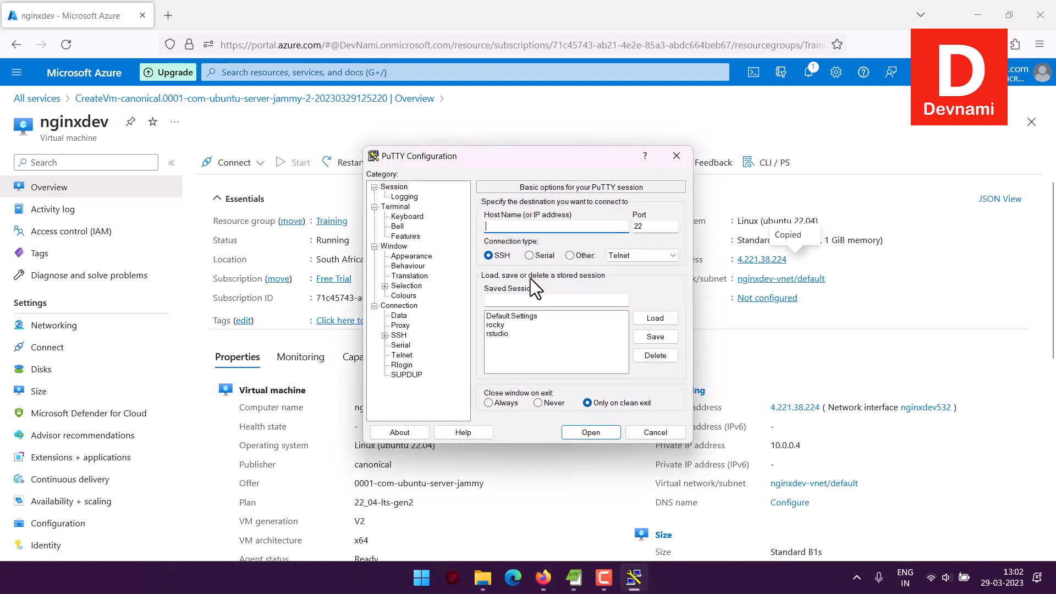
pyautogui.hotkey('ctrl', 'v')
# - Delete the saved PuTTY sessions rocky and rstudio
pyautogui.click(506, 326)
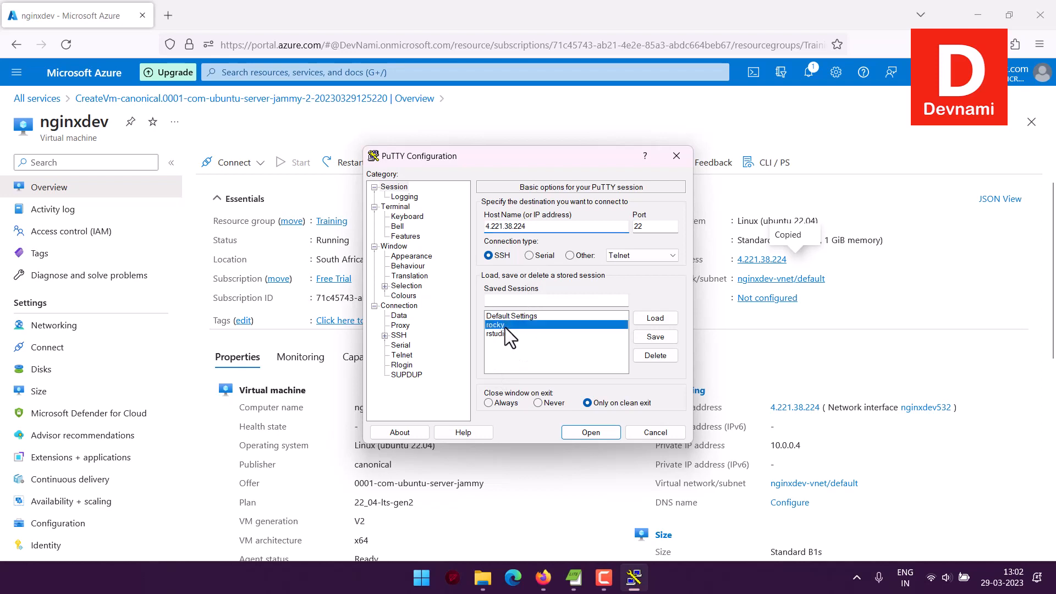
pyautogui.click(655, 356)
pyautogui.click(542, 340)
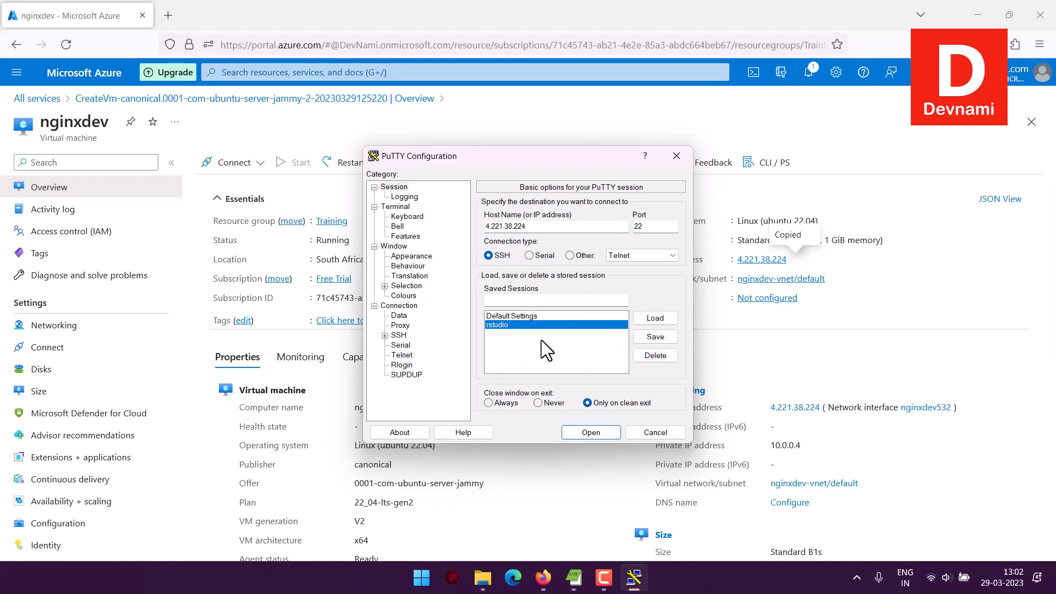
pyautogui.click(647, 359)
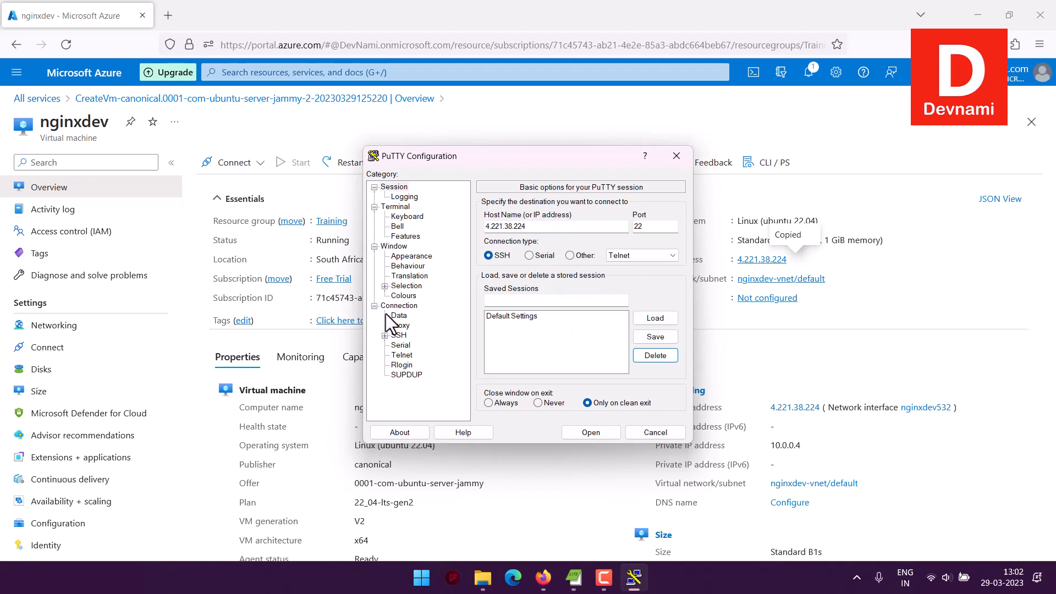
# - Set nginxprivate.ppk from the azure linux folder as the private key file for SSH authentication
pyautogui.click(400, 307)
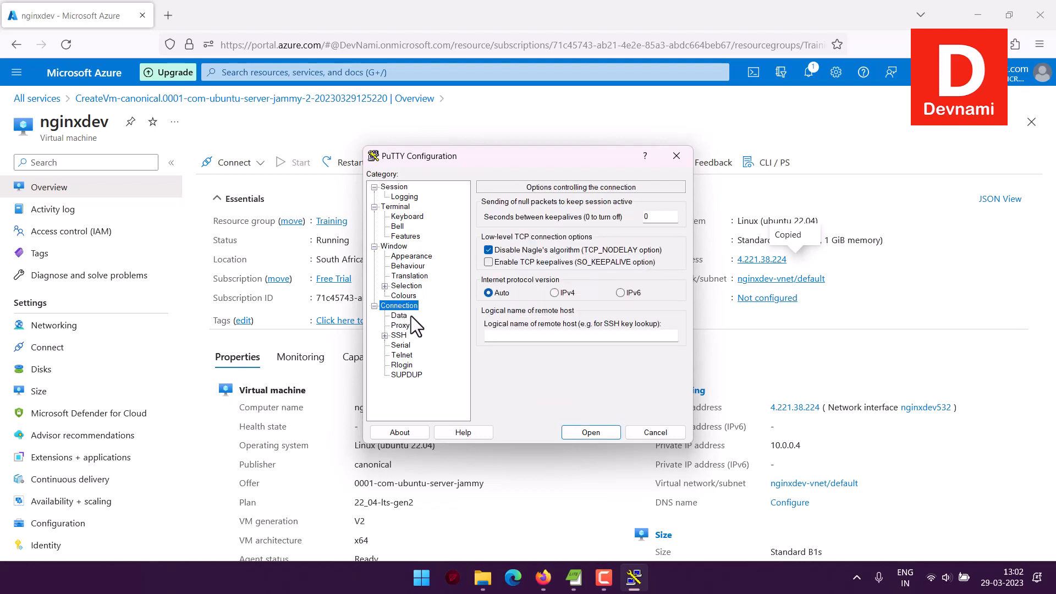
pyautogui.click(402, 316)
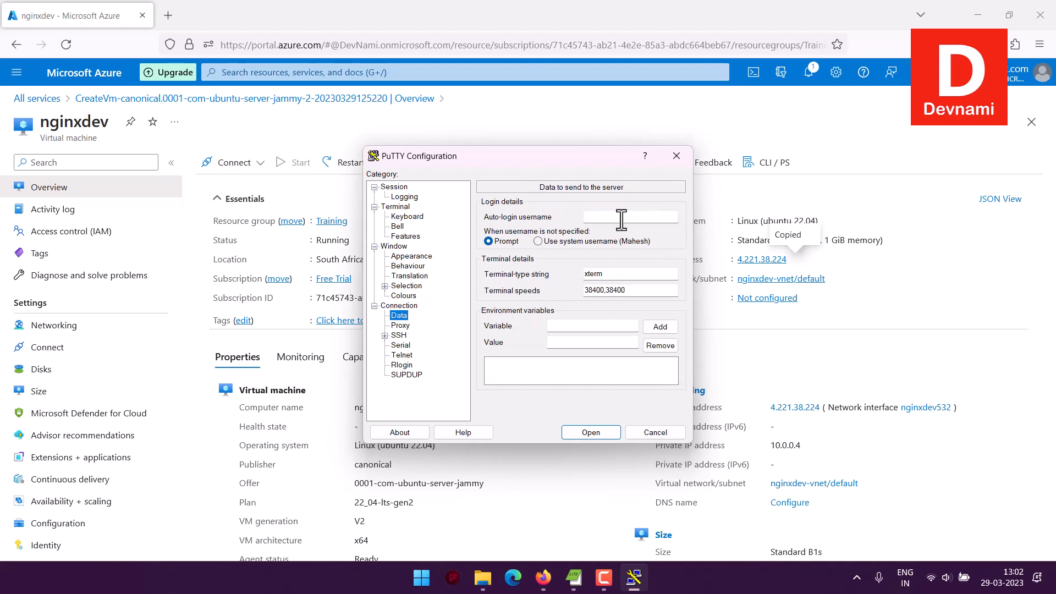
pyautogui.click(386, 336)
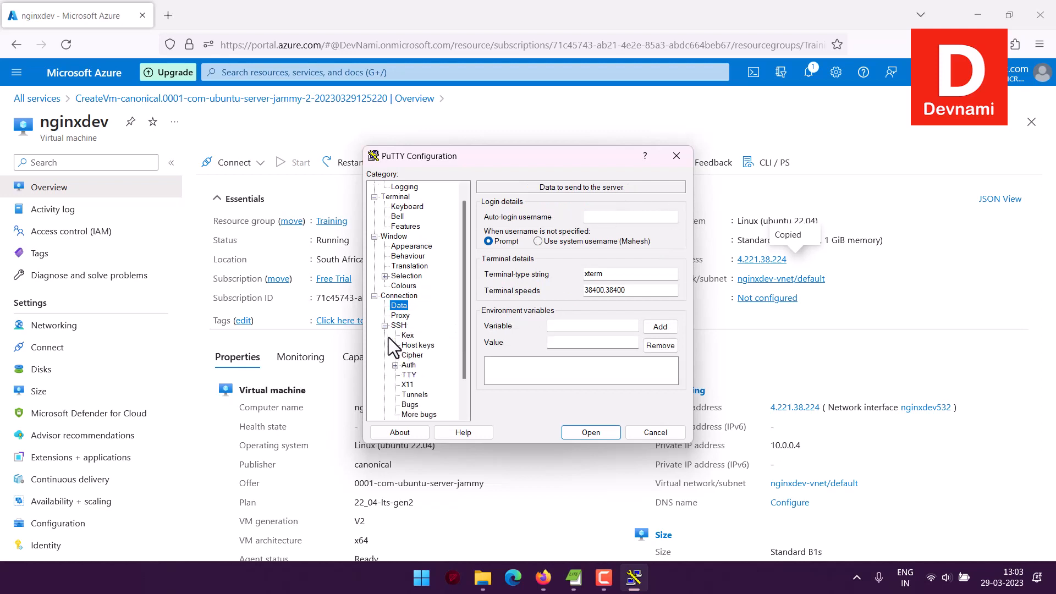
pyautogui.click(395, 365)
pyautogui.click(431, 375)
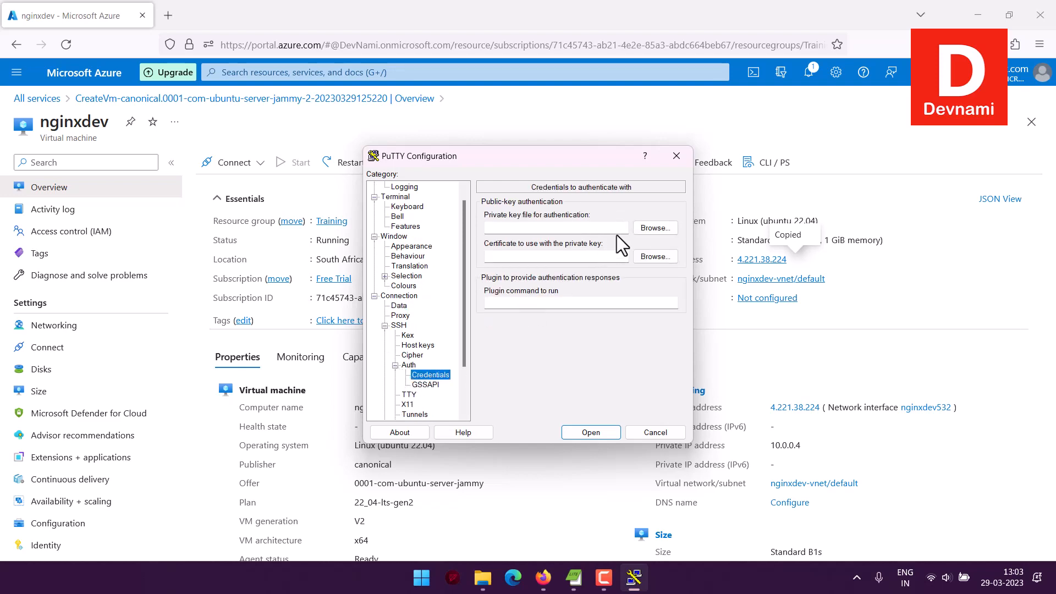
pyautogui.click(654, 229)
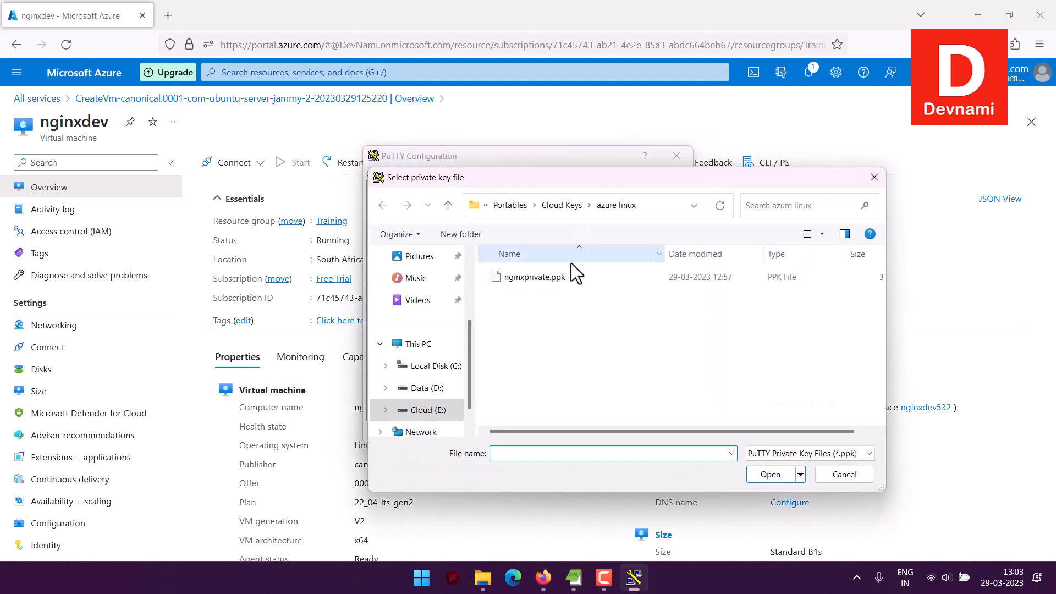
pyautogui.click(525, 280)
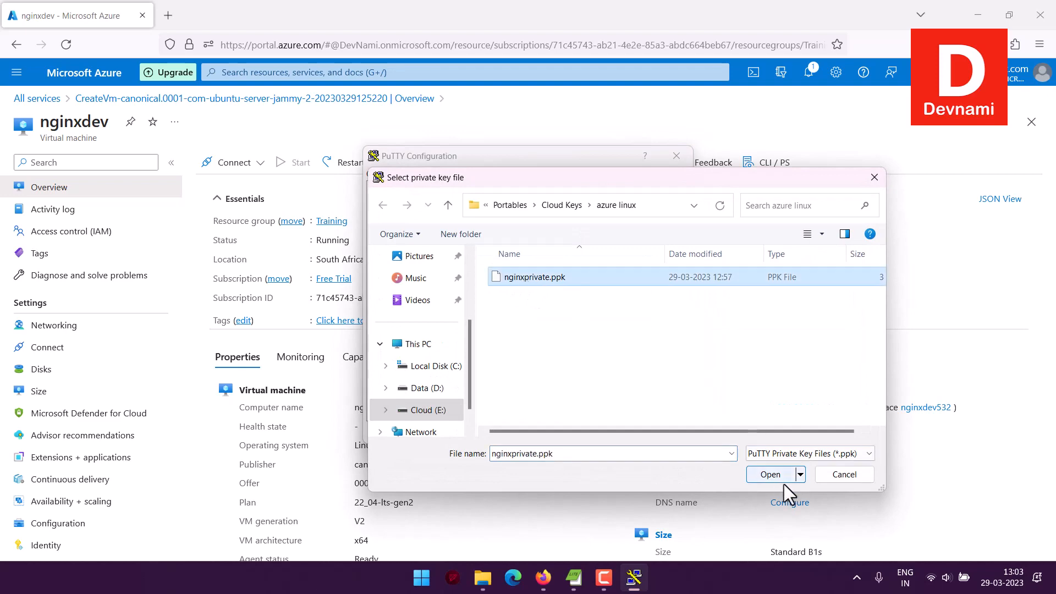
pyautogui.click(770, 476)
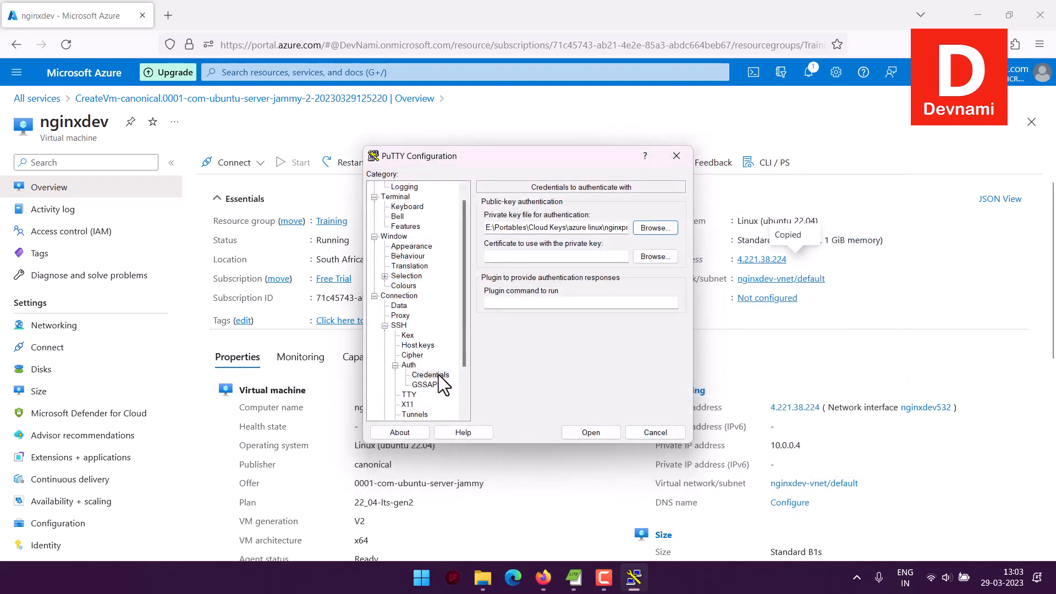
# - Save the connection settings as a PuTTY session named nginx
pyautogui.scroll(1, 440, 275)
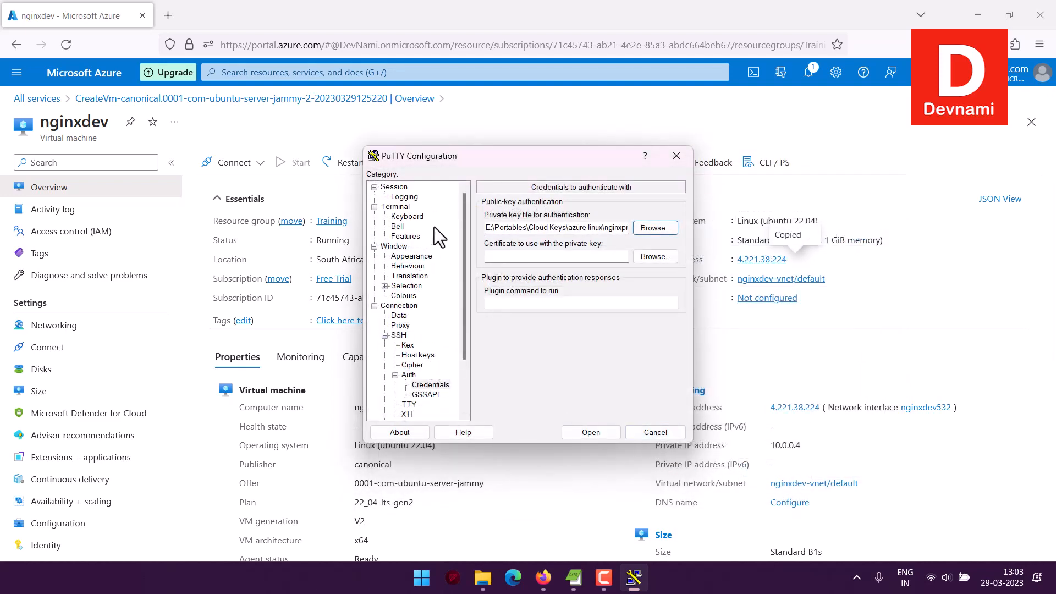
pyautogui.click(395, 187)
pyautogui.click(515, 300)
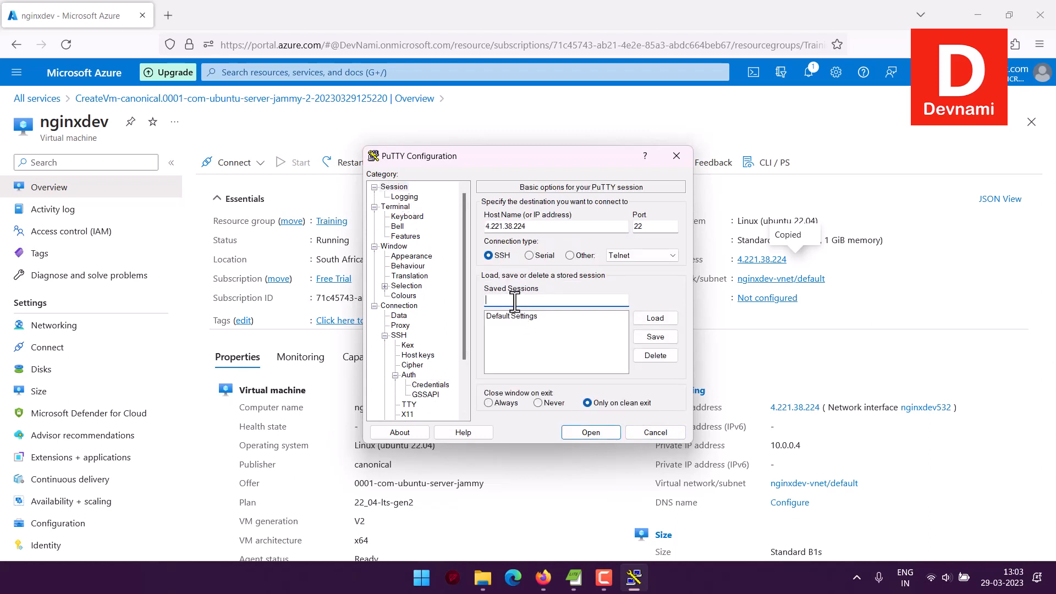
pyautogui.write('ngin')
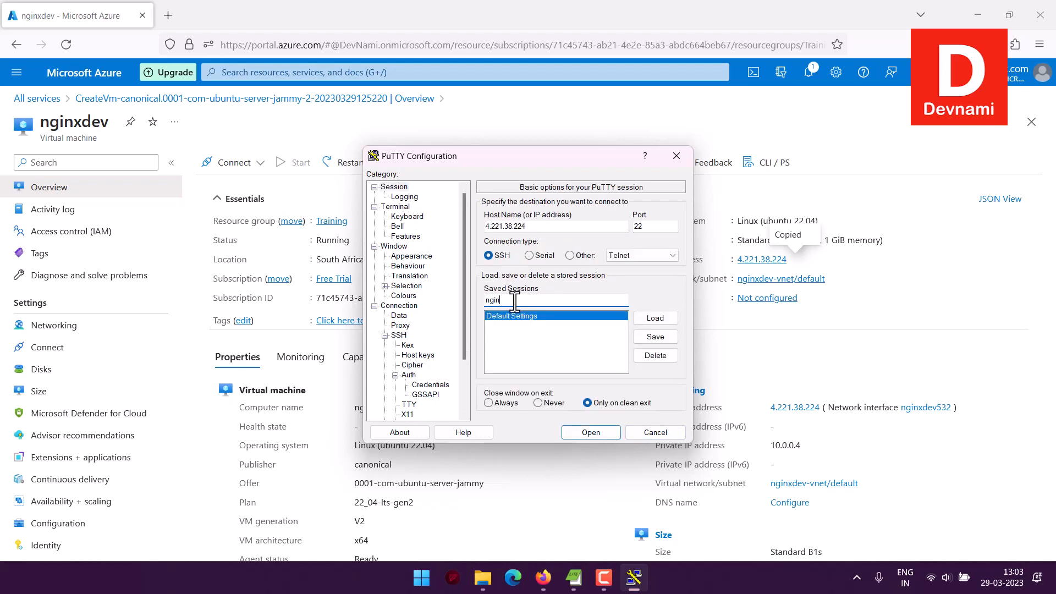
pyautogui.write('x')
pyautogui.click(647, 337)
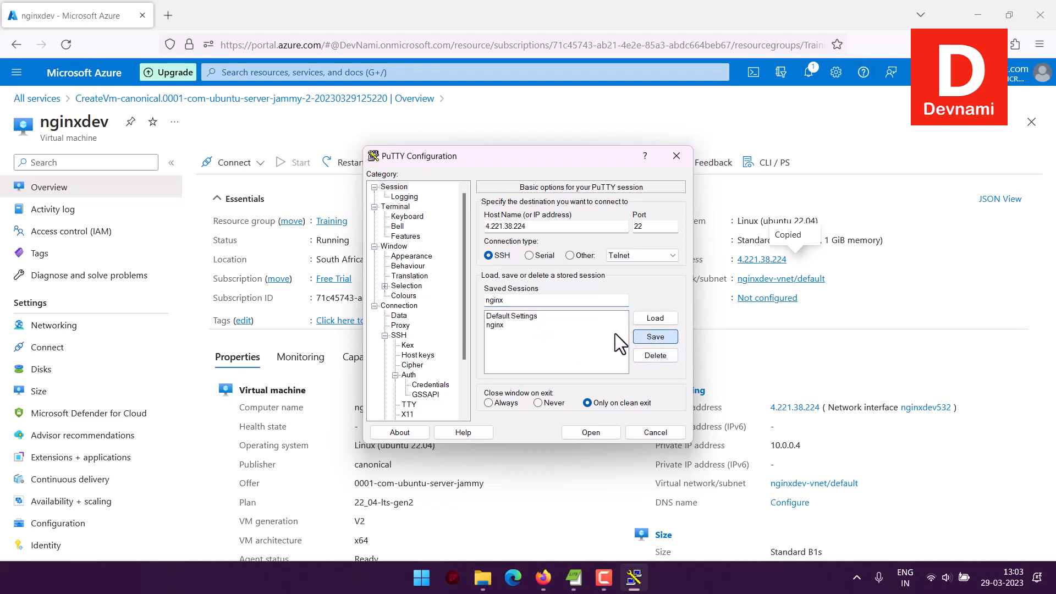
# - Open the SSH connection, accept the server's host key and log in as azureuser
pyautogui.click(591, 433)
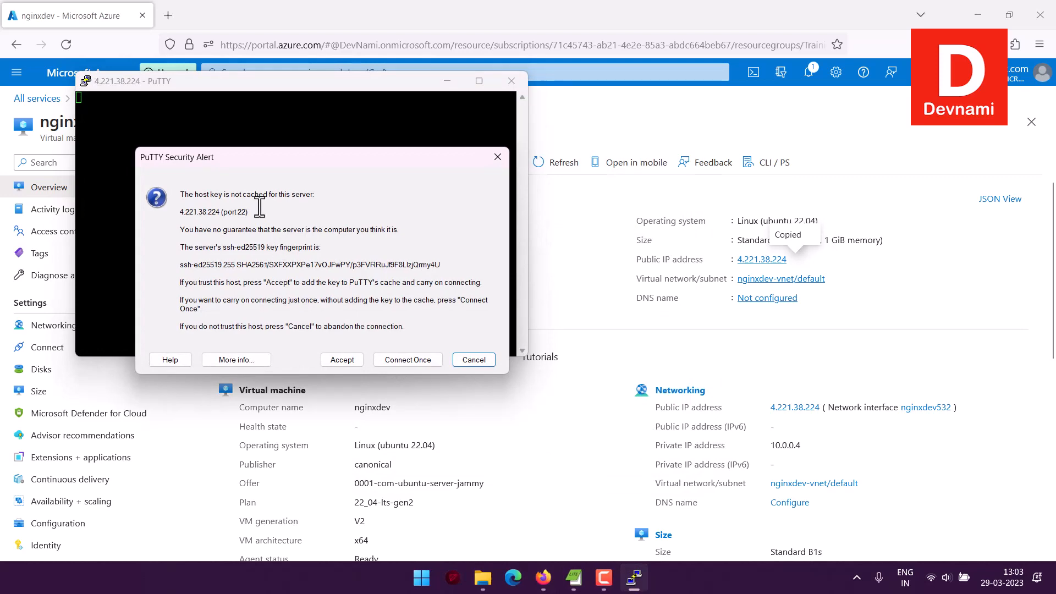
pyautogui.click(337, 361)
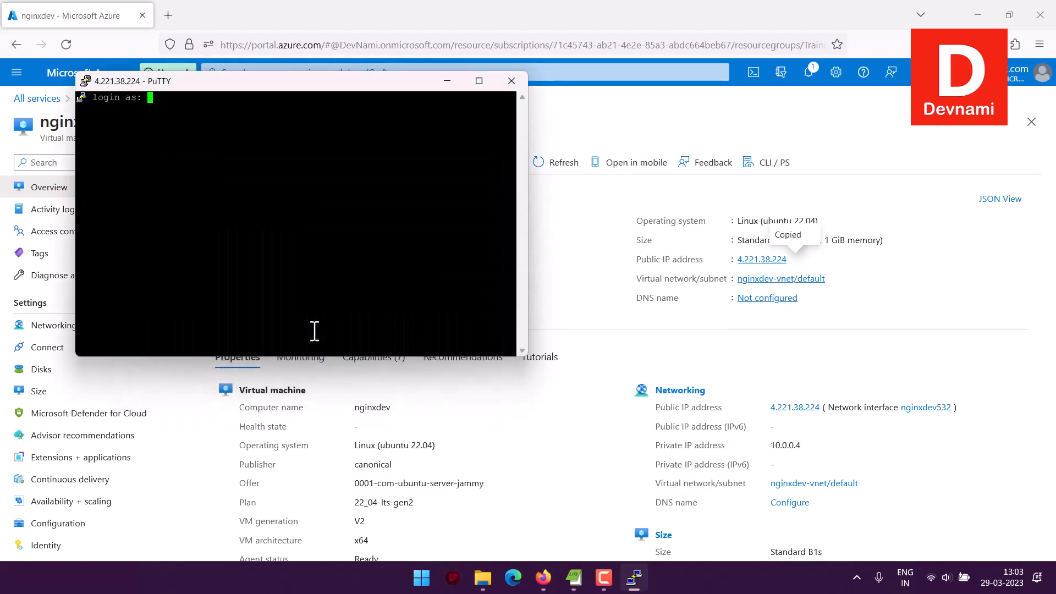
pyautogui.moveTo(236, 84); pyautogui.dragTo(400, 159)
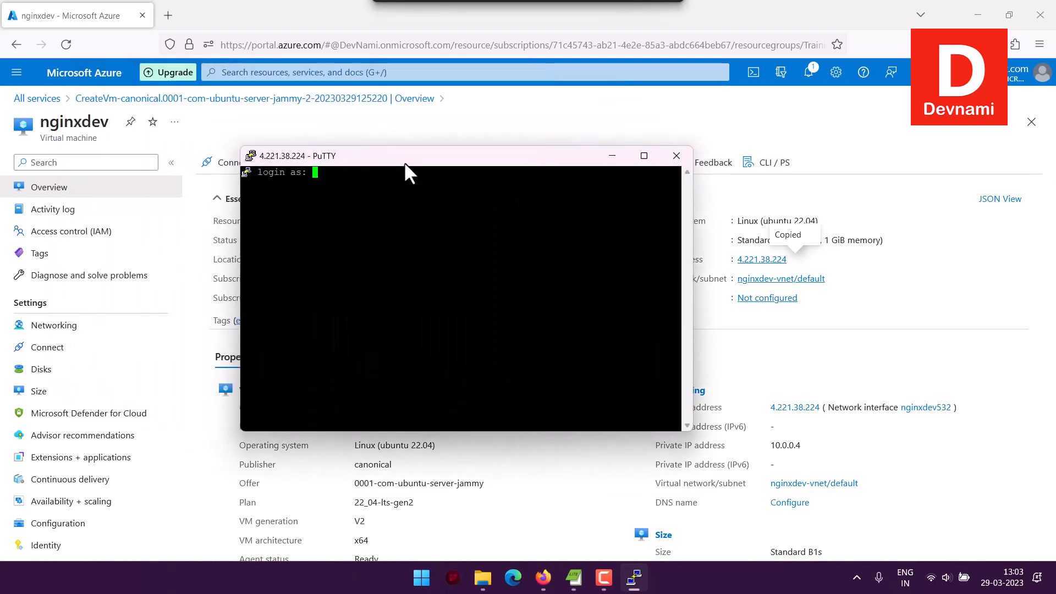
pyautogui.write('azureuser')
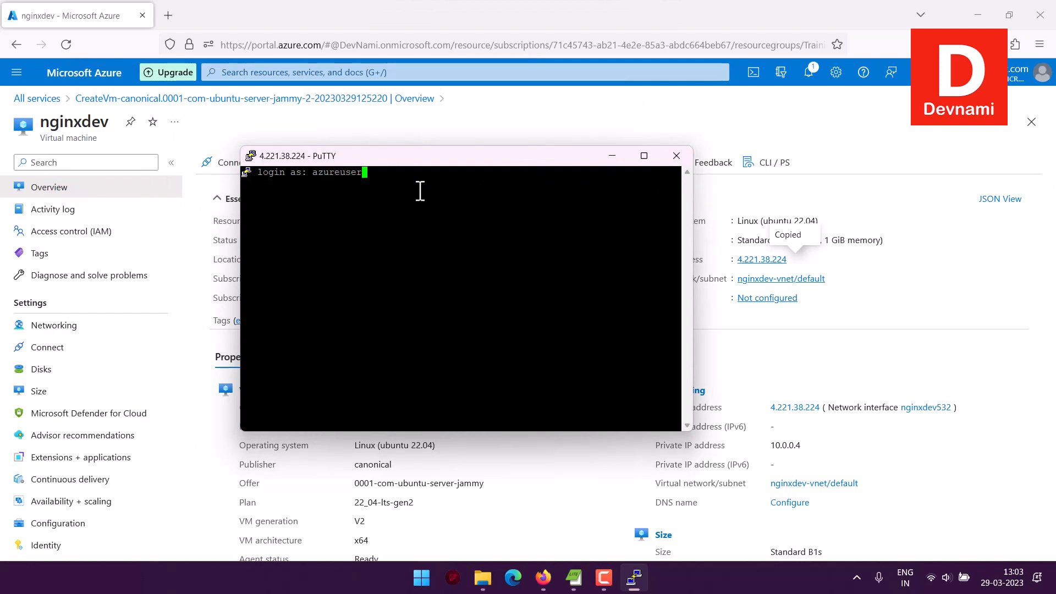
pyautogui.press('Return')
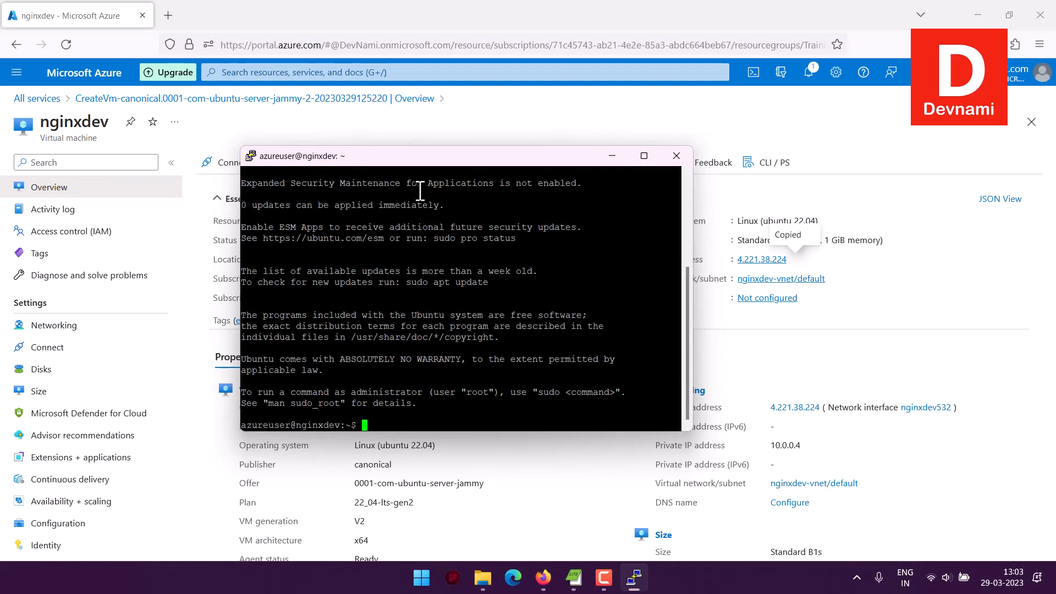
# - List the home directory with ls and refresh the package lists with sudo apt update
pyautogui.write('ls')
pyautogui.press('Return')
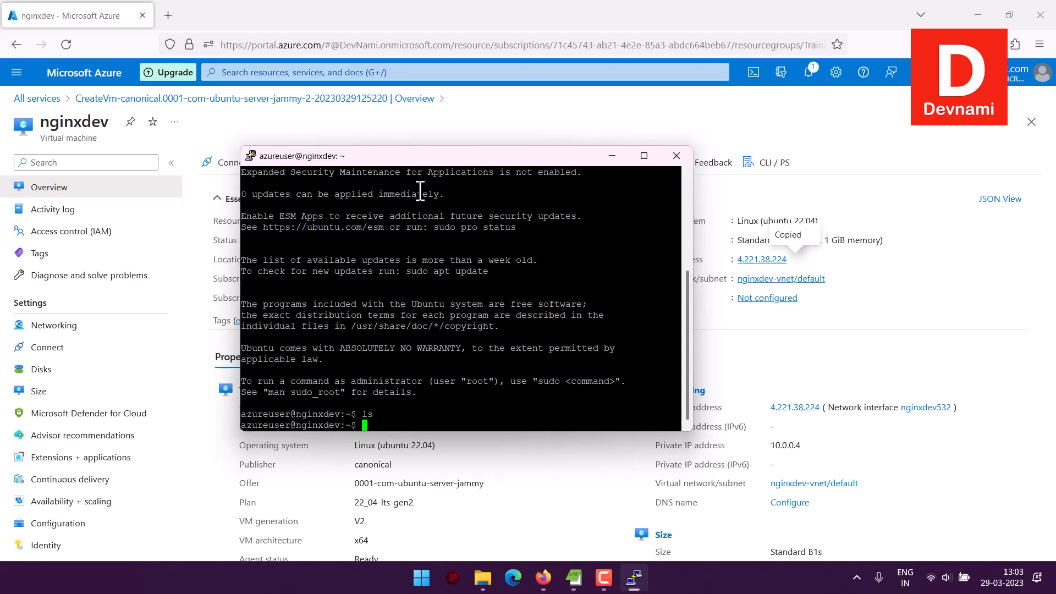
pyautogui.write('sudo apt update')
pyautogui.press('Return')
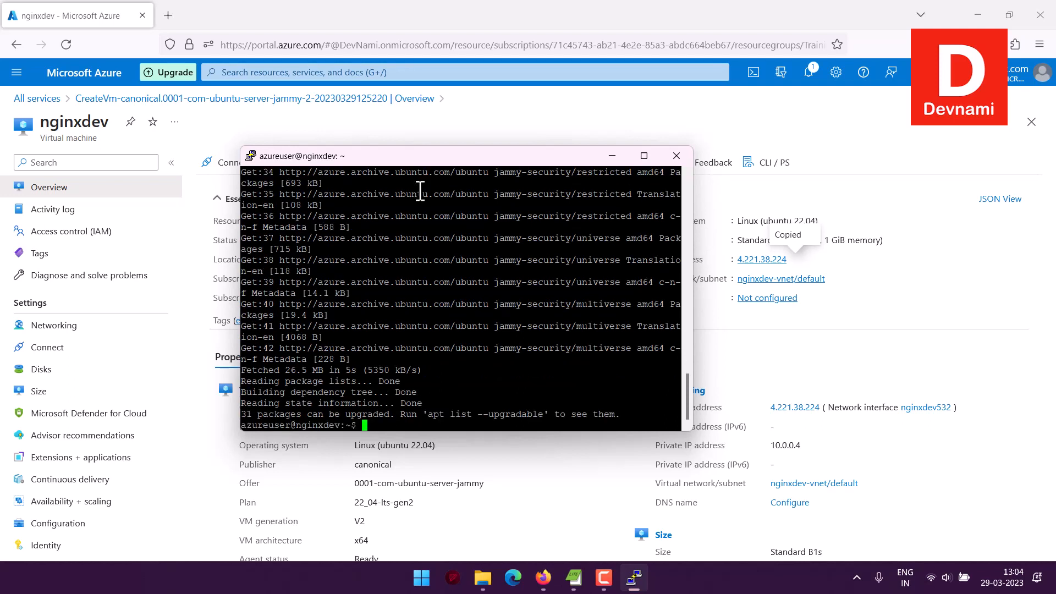
# - Install nginx with sudo apt install nginx, answering y to continue
pyautogui.write('c')
pyautogui.press('BackSpace')
pyautogui.write('sudo apt install ngin')
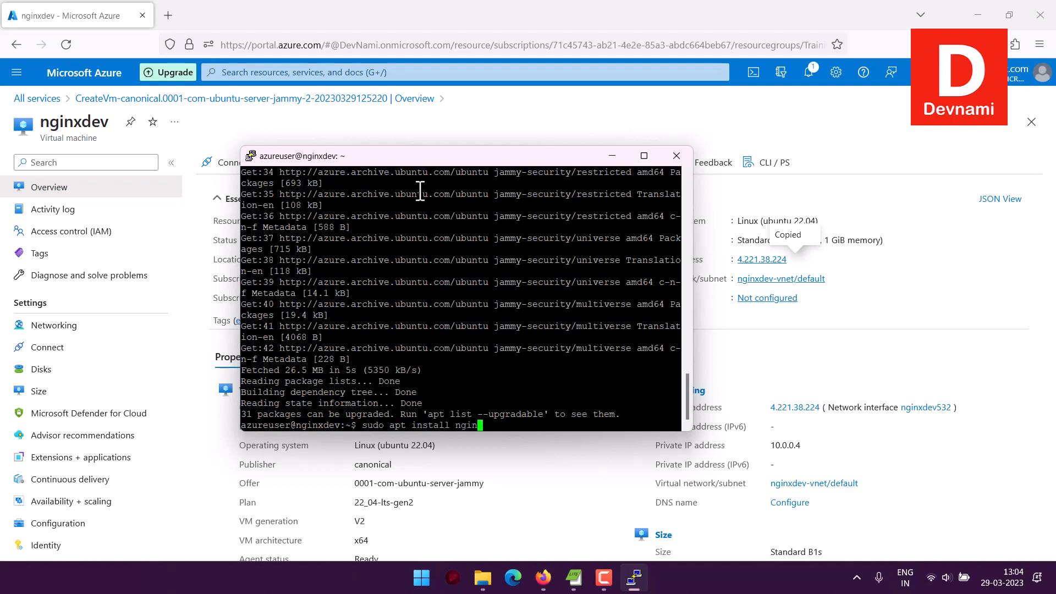
pyautogui.write('x')
pyautogui.press('Return')
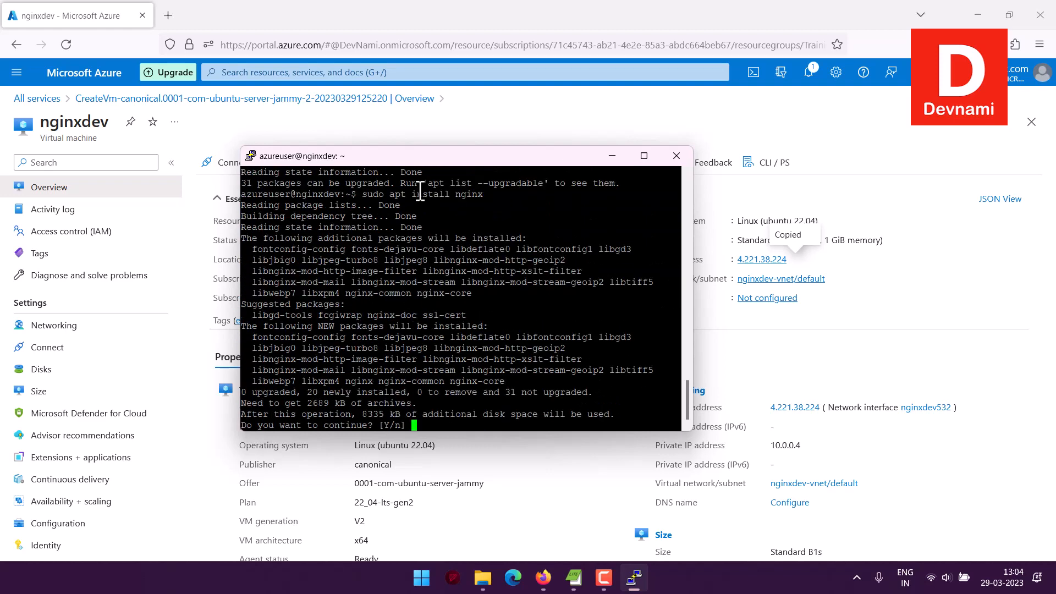
pyautogui.write('y')
pyautogui.press('Return')
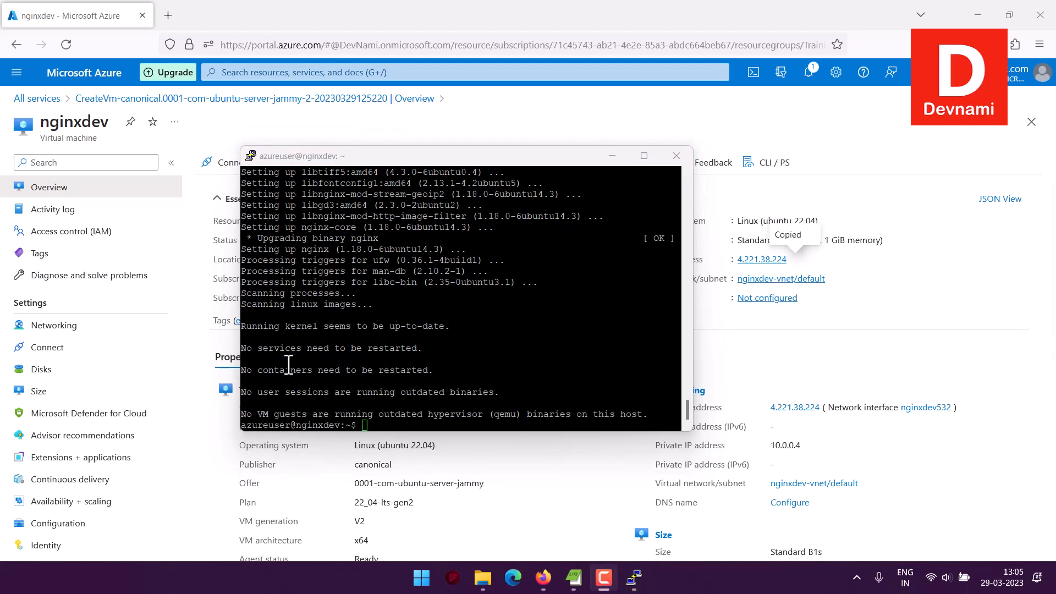
# - Copy the virtual machine's public IP address from the Azure overview and load it in a new browser tab
pyautogui.click(390, 428)
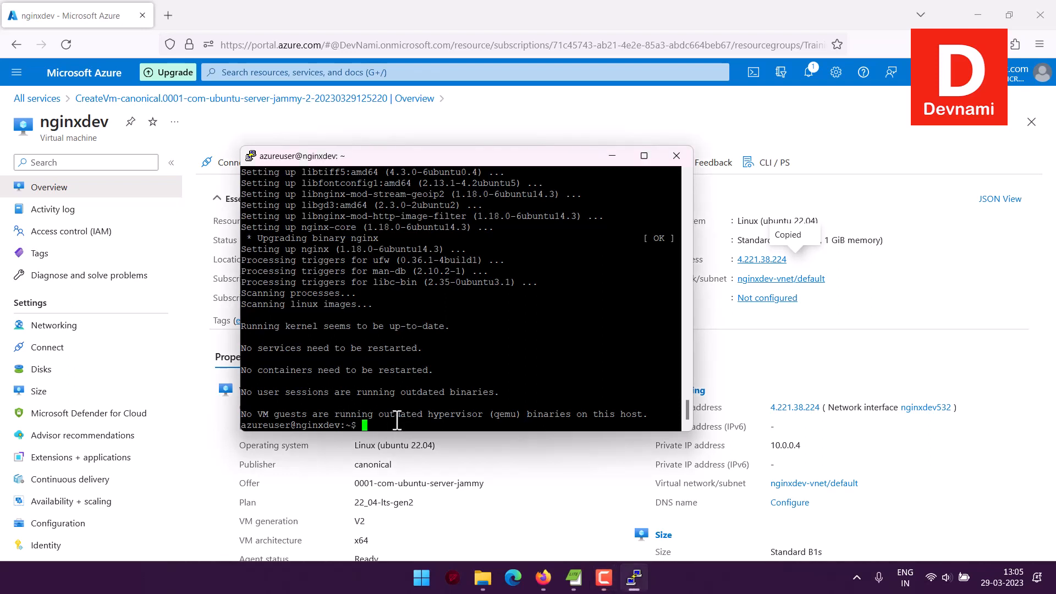
pyautogui.rightClick(753, 261)
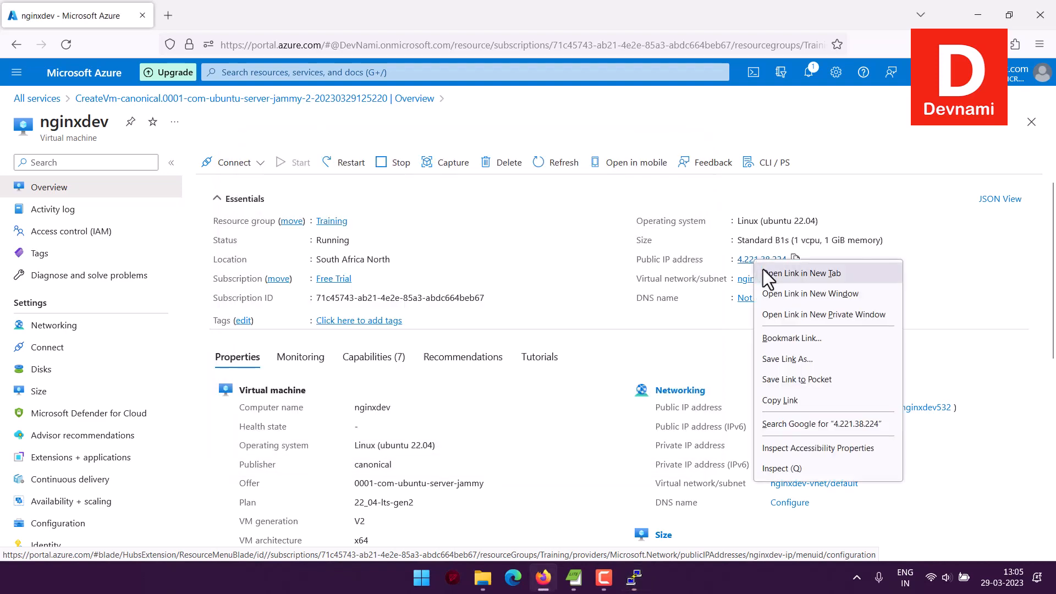
pyautogui.click(682, 262)
pyautogui.click(794, 260)
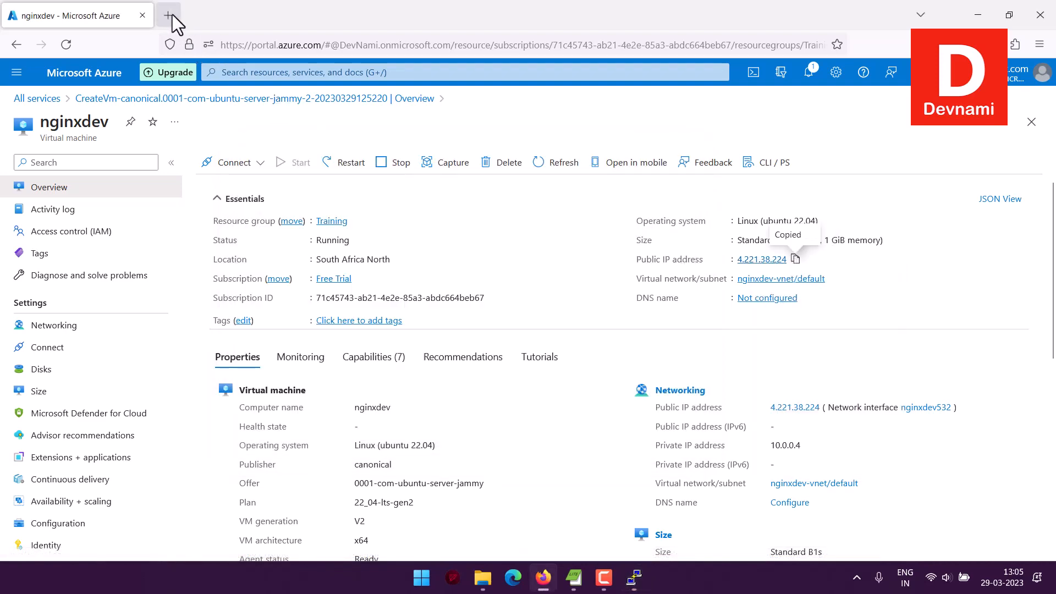
pyautogui.click(168, 15)
pyautogui.rightClick(205, 52)
pyautogui.click(230, 166)
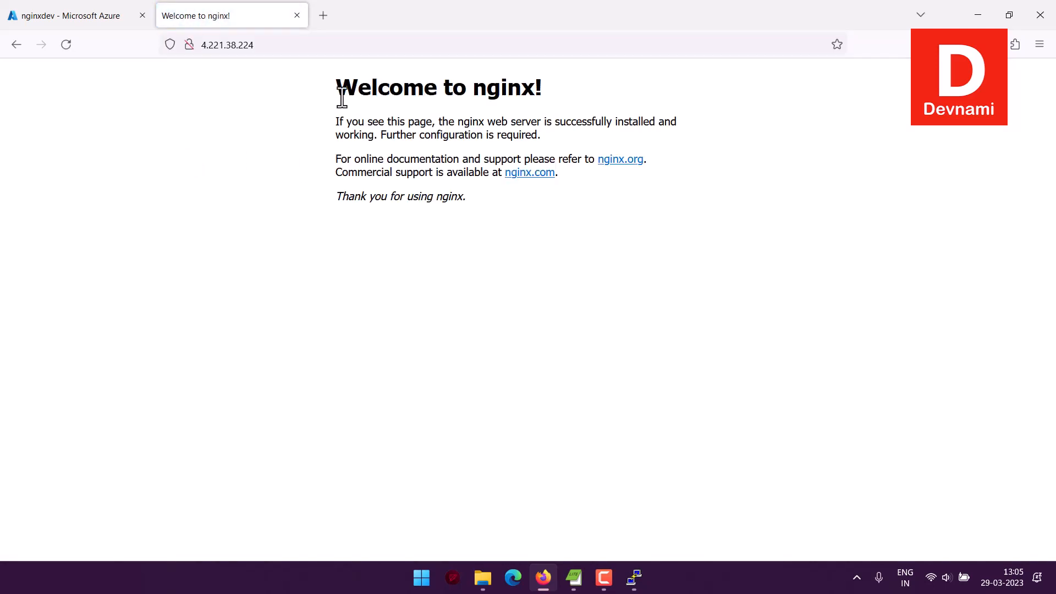
# - Examine the text of the nginx welcome page and switch back to the PuTTY terminal
pyautogui.moveTo(338, 88)
pyautogui.mouseDown()
pyautogui.moveTo(461, 198)
pyautogui.moveTo(337, 94)
pyautogui.mouseUp()
pyautogui.click(468, 212)
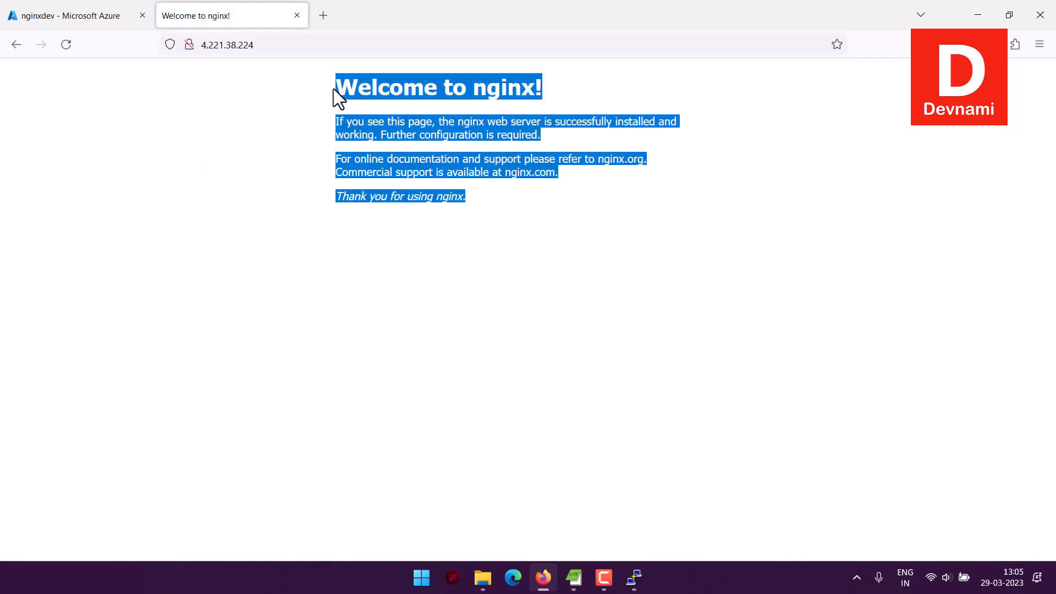
pyautogui.click(500, 219)
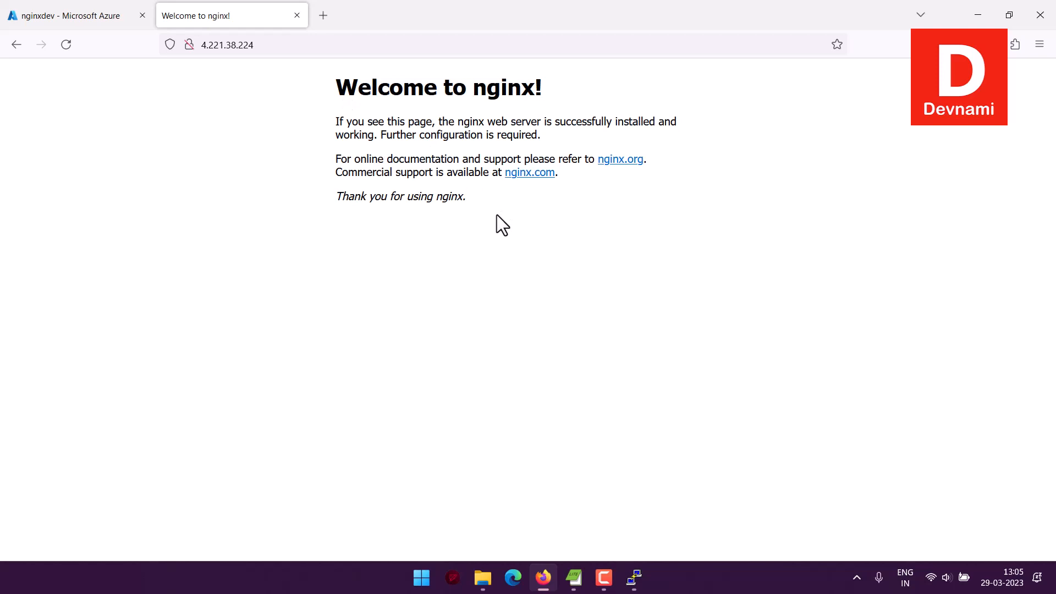
pyautogui.click(635, 578)
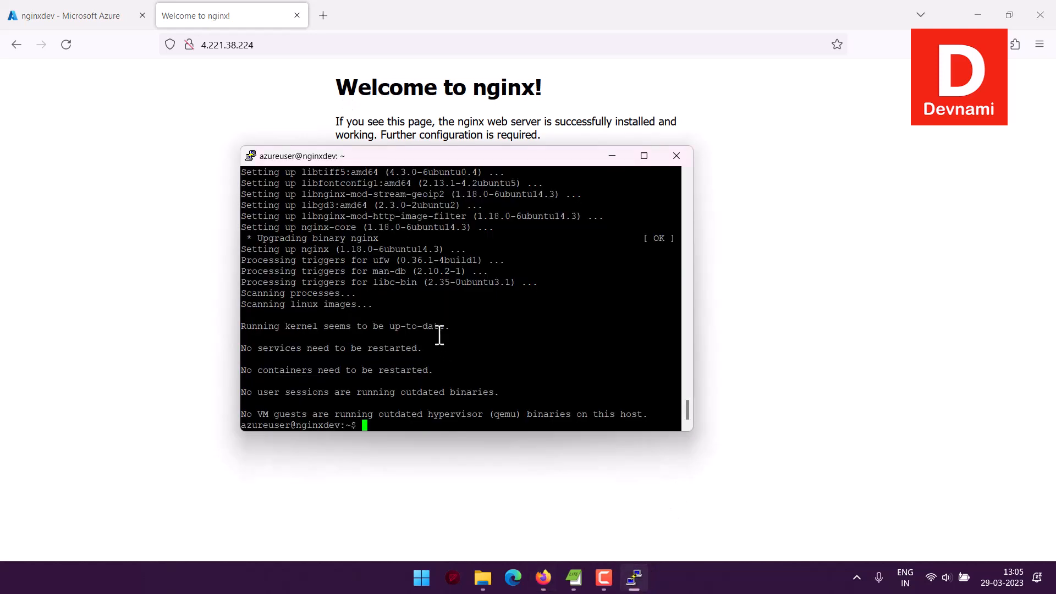